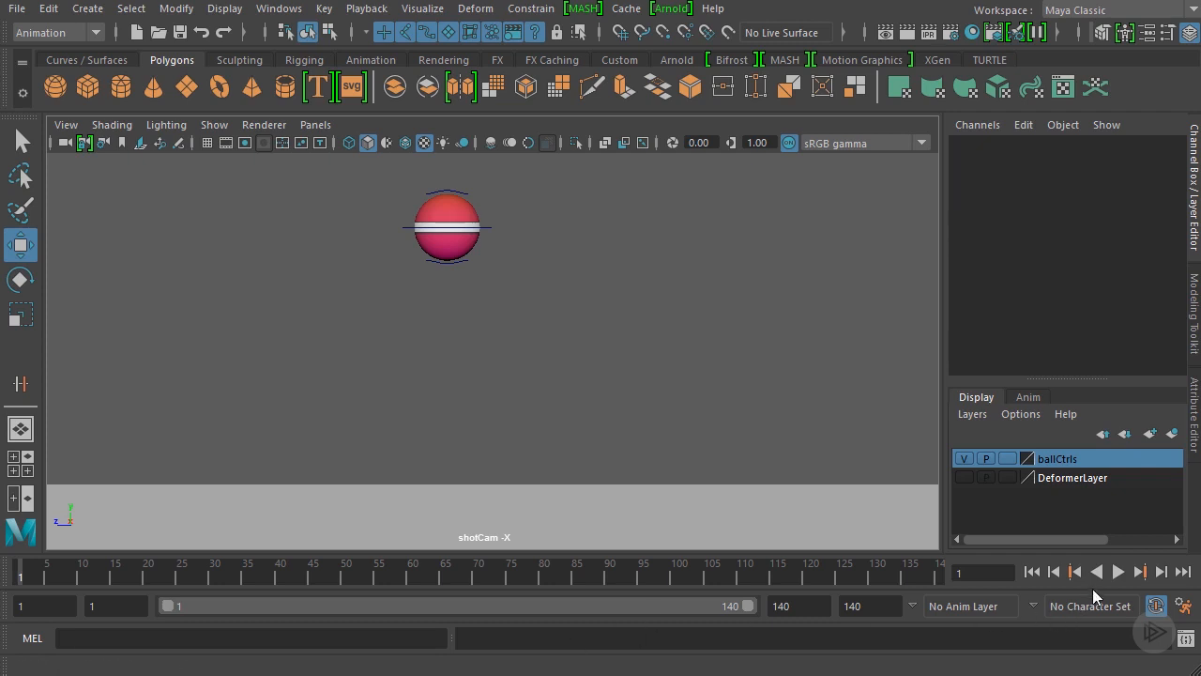
Play back the bouncing ball animation and stop it after watching the bounces.
left_click(1118, 572)
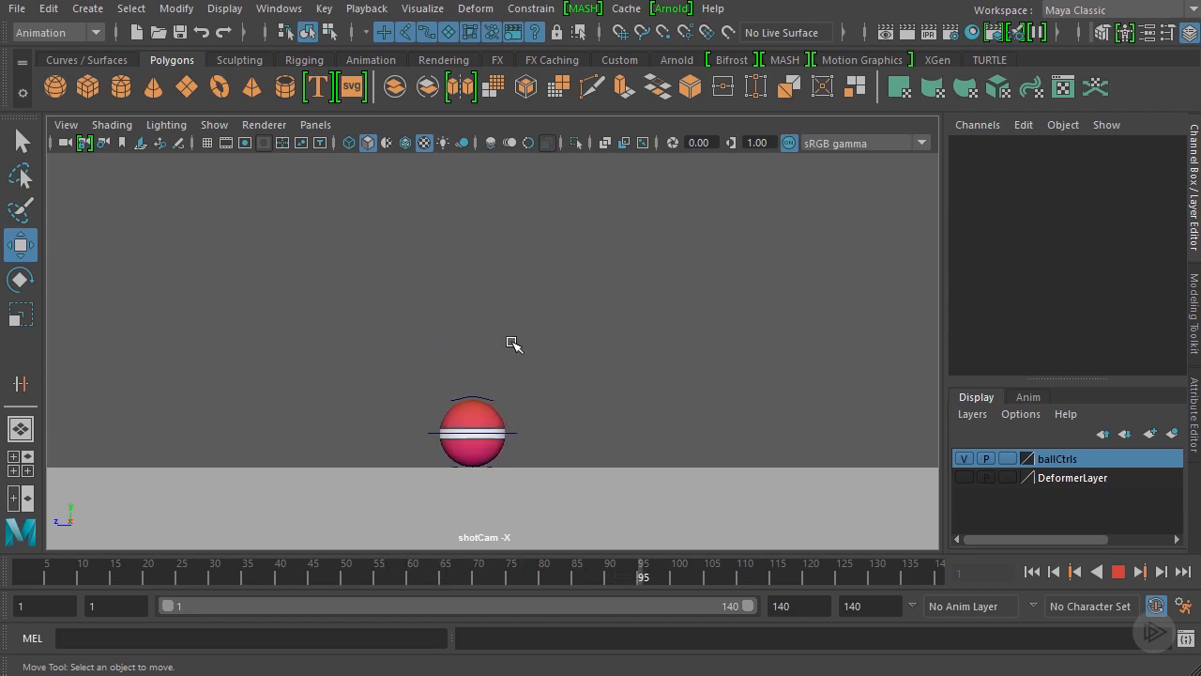
left_click(1117, 571)
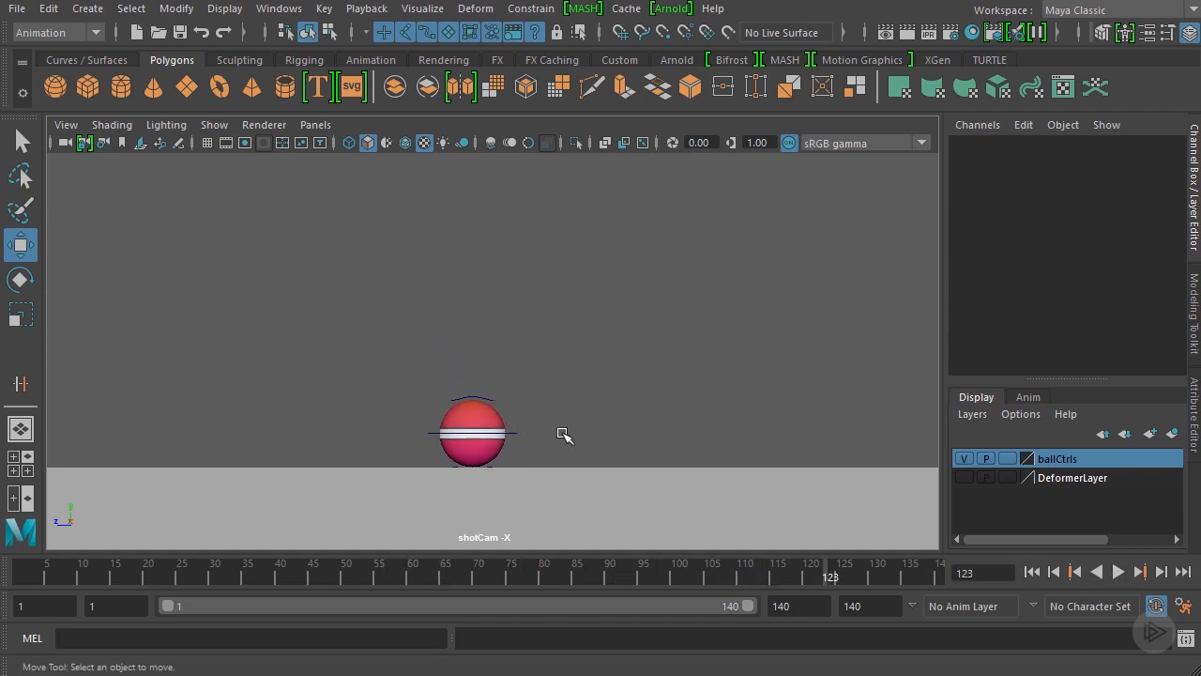
Select the ball's main control curve, mainCtrl, in the shotCam view.
scroll(564, 432, "up", 1)
middle_click_drag(563, 432, 582, 373, "alt")
scroll(582, 373, "up", 2)
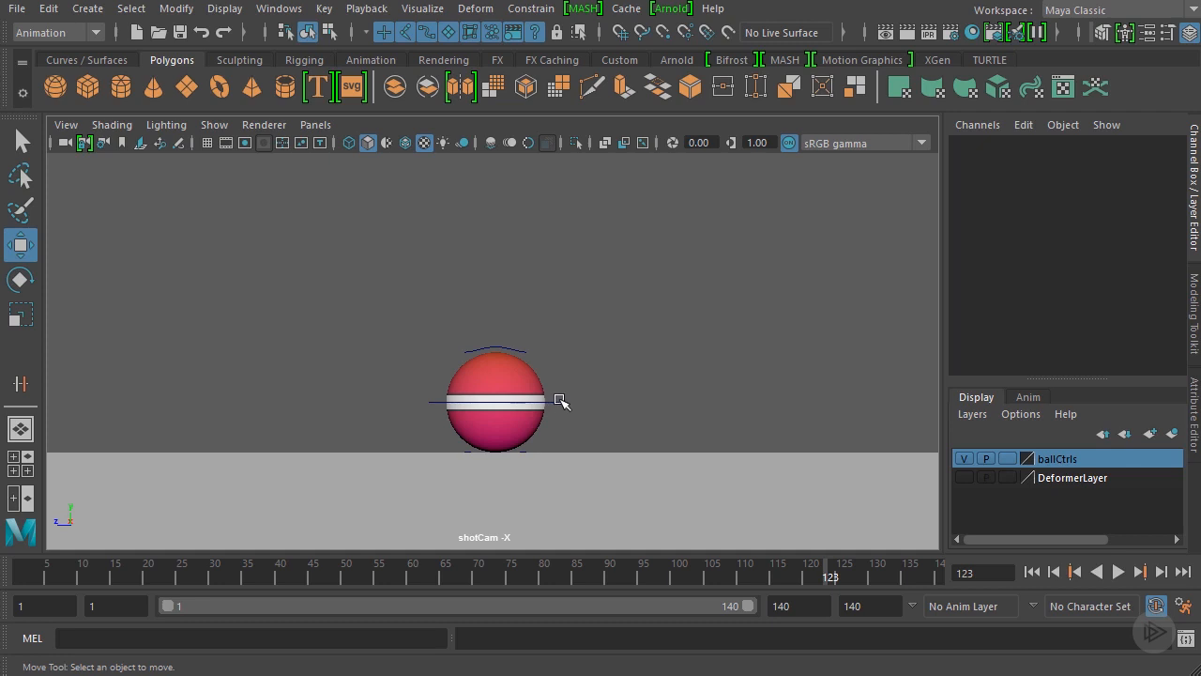
left_click(557, 404)
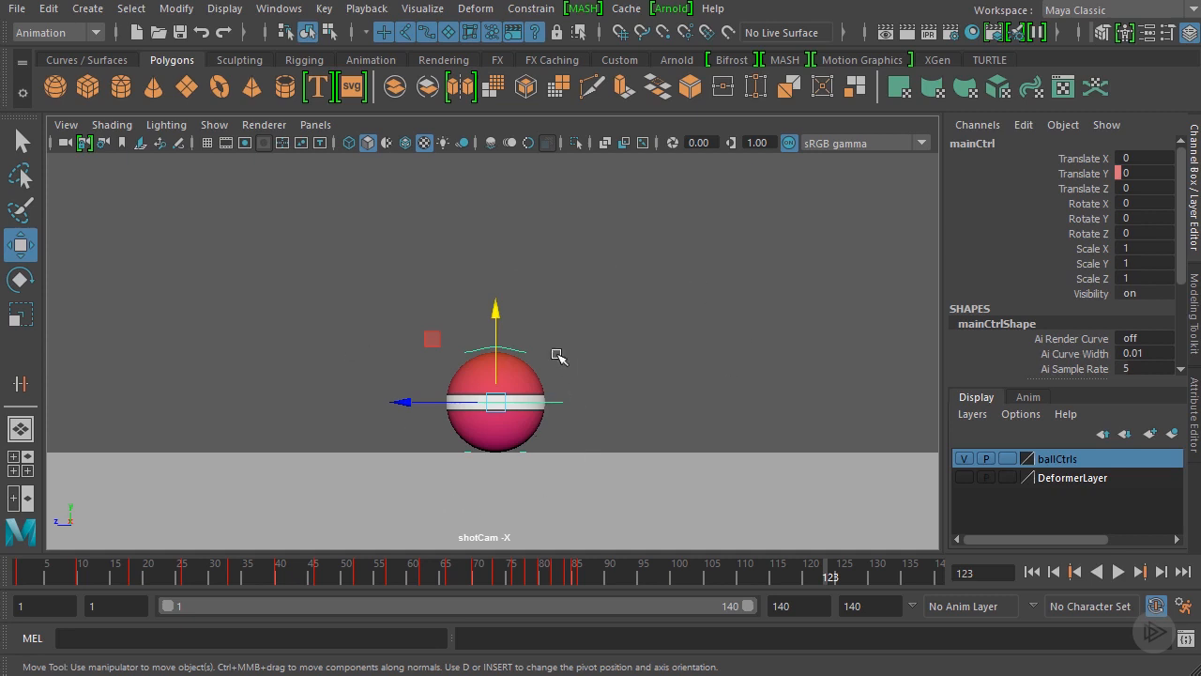
left_click(315, 124)
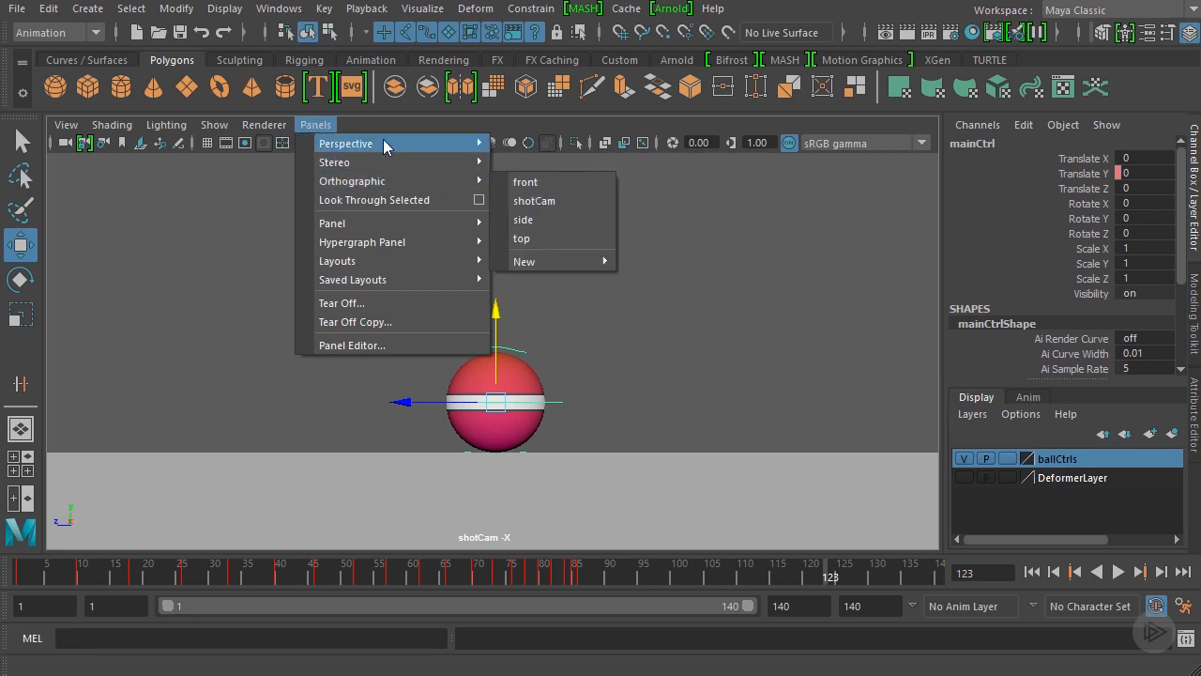
left_click(638, 307)
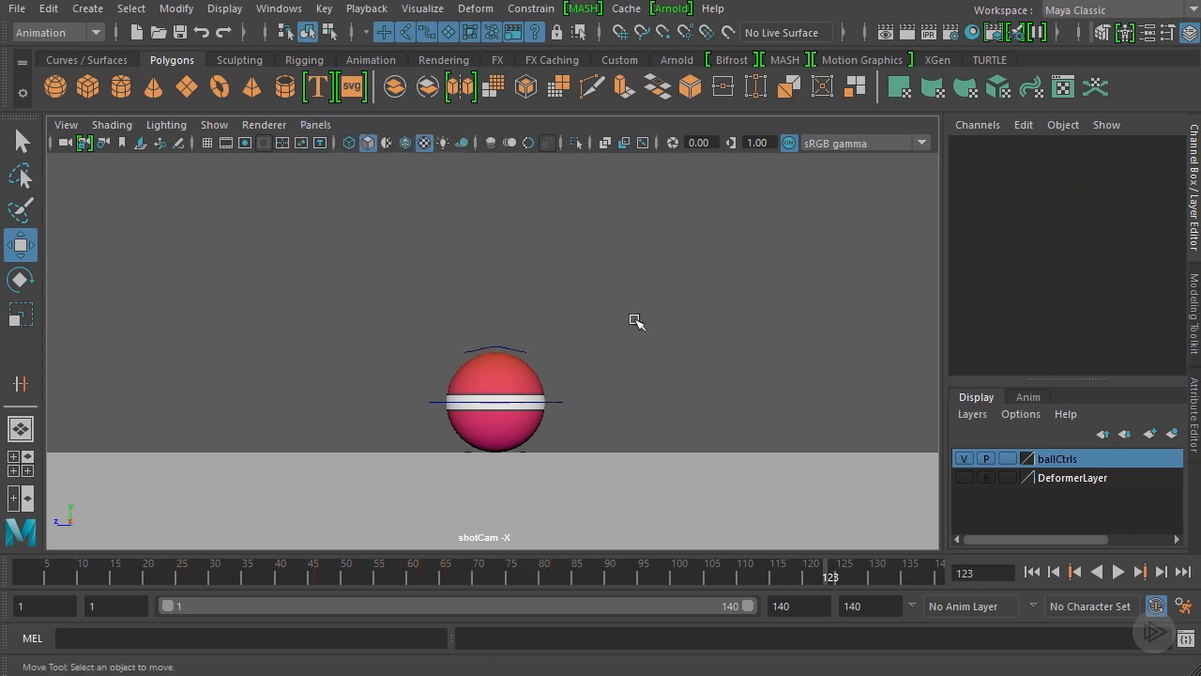
left_click(566, 402)
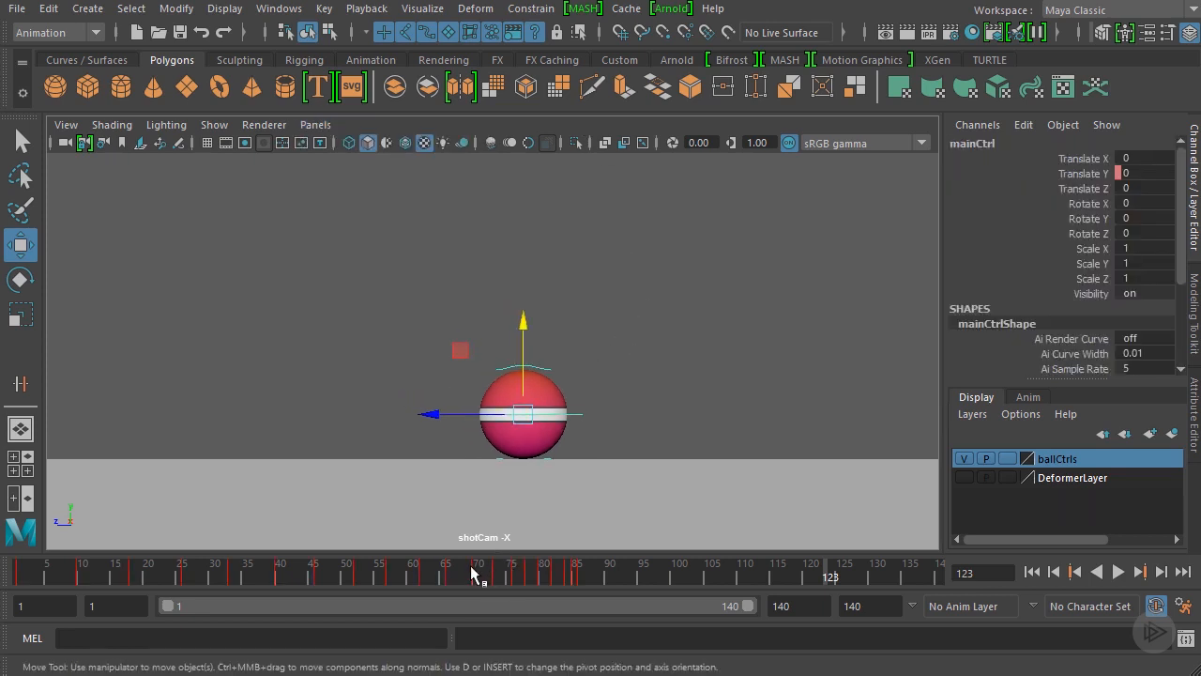
Return to frame 1 and open the Graph Editor, placing it clear of the ball control's channel values.
left_click_drag(472, 575, 19, 573)
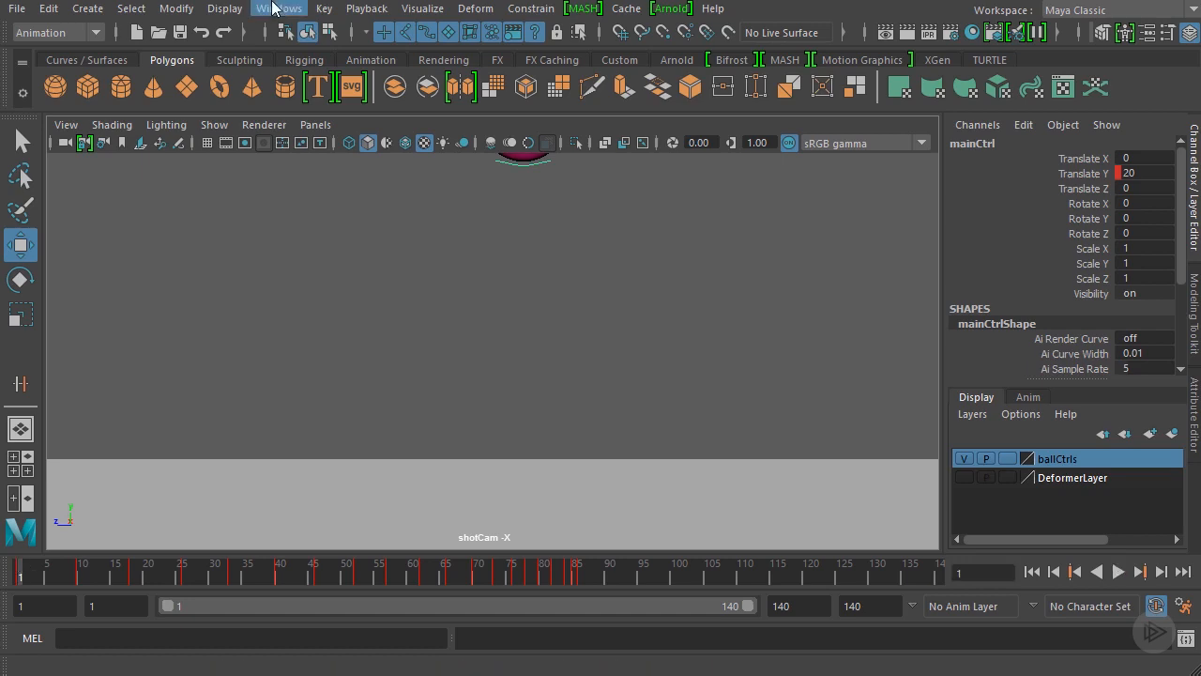
left_click(275, 8)
mouse_move(369, 115)
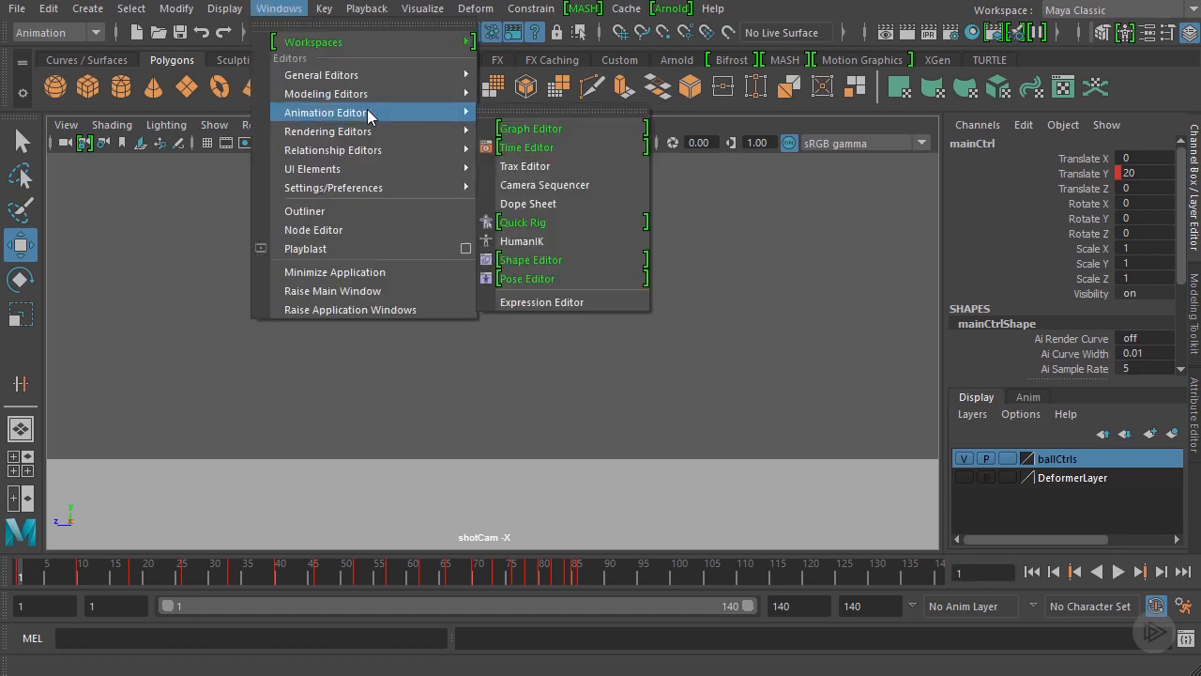
left_click(562, 128)
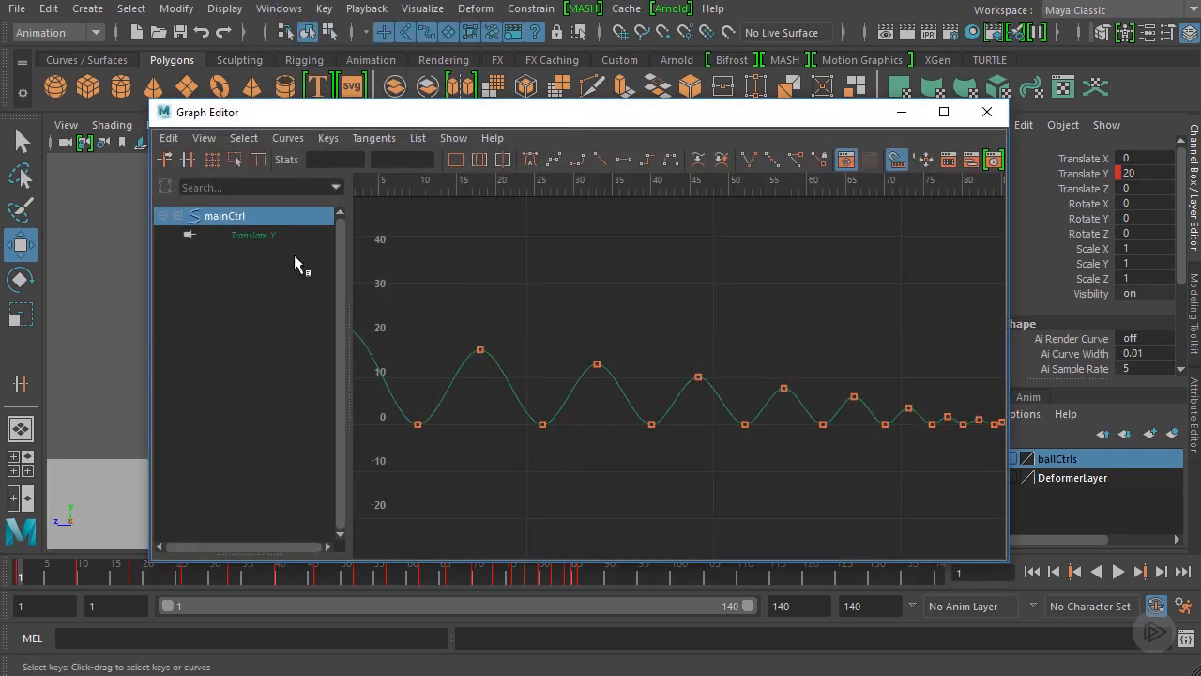
left_click_drag(373, 114, 337, 84)
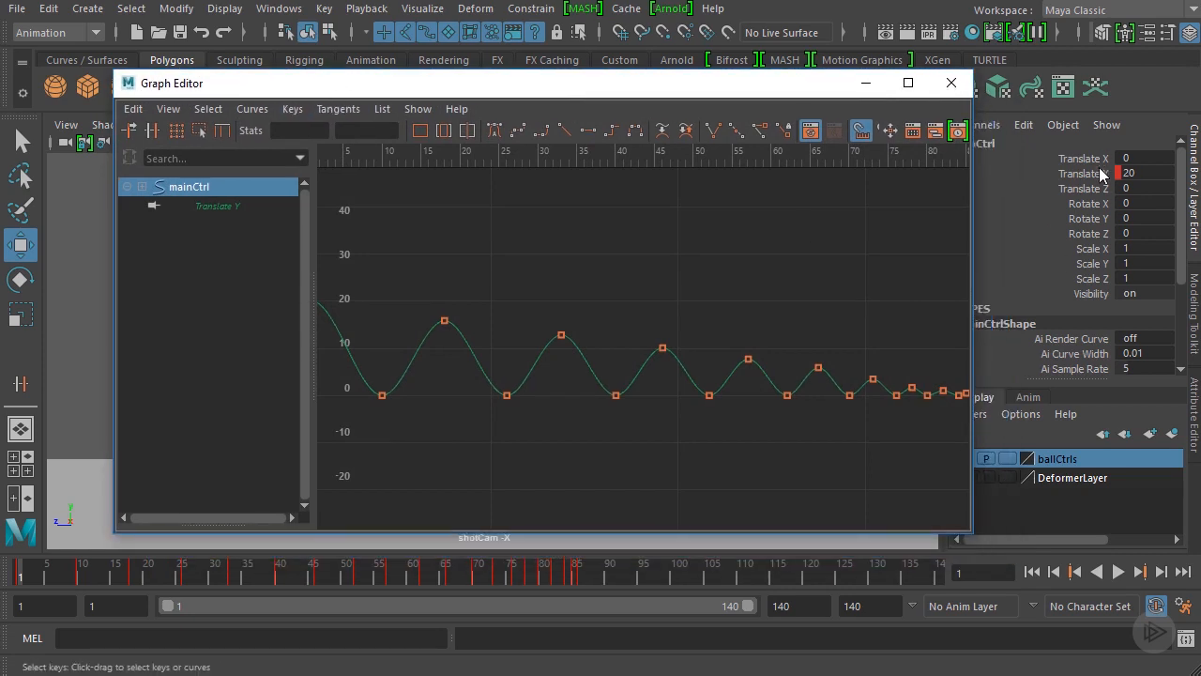
Isolate mainCtrl's Translate Y curve in the Graph Editor and frame all of its keys.
left_click(215, 207)
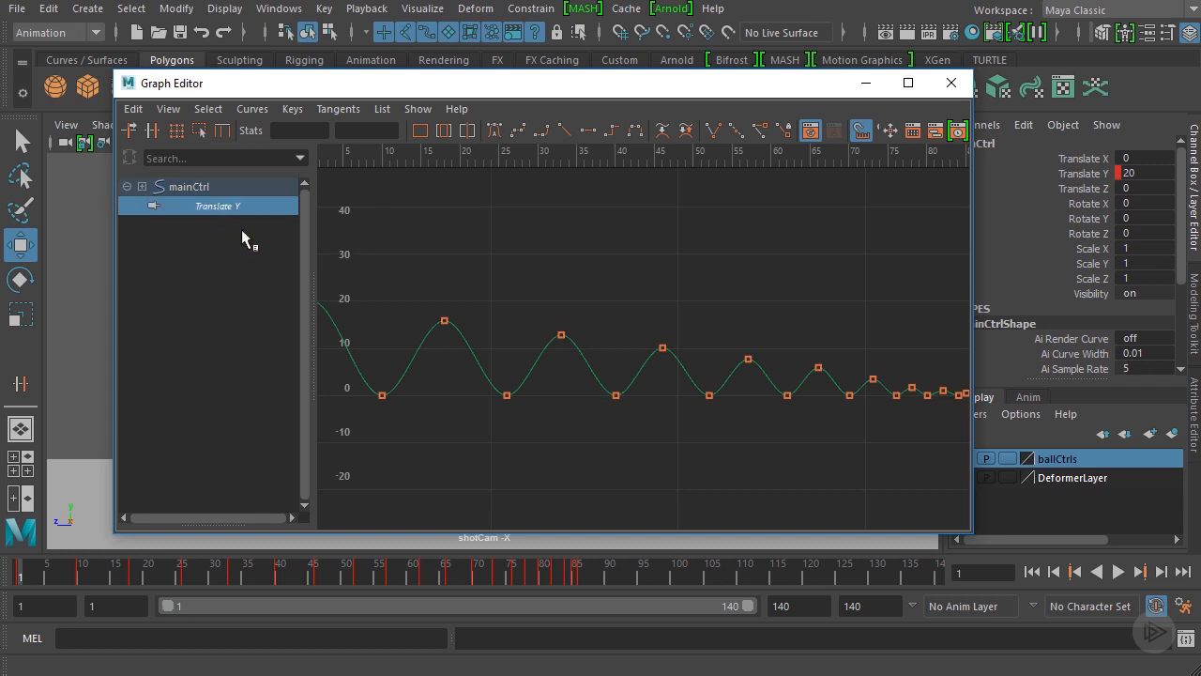
key("f")
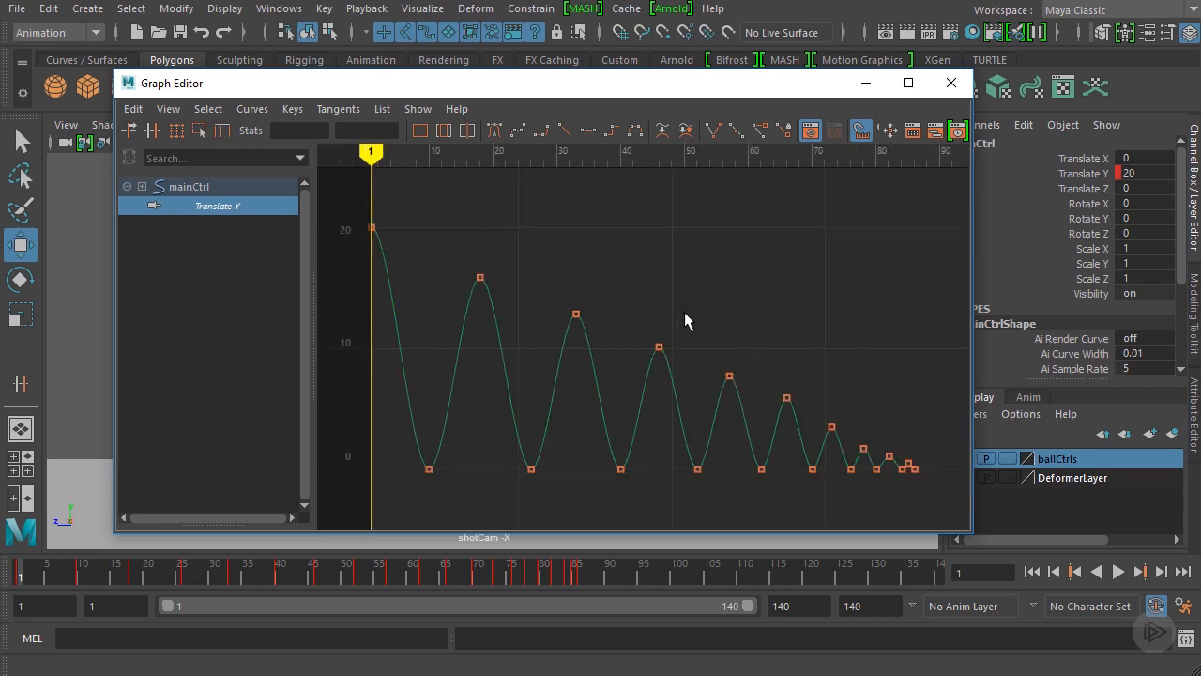
scroll(684, 311, "down", 3)
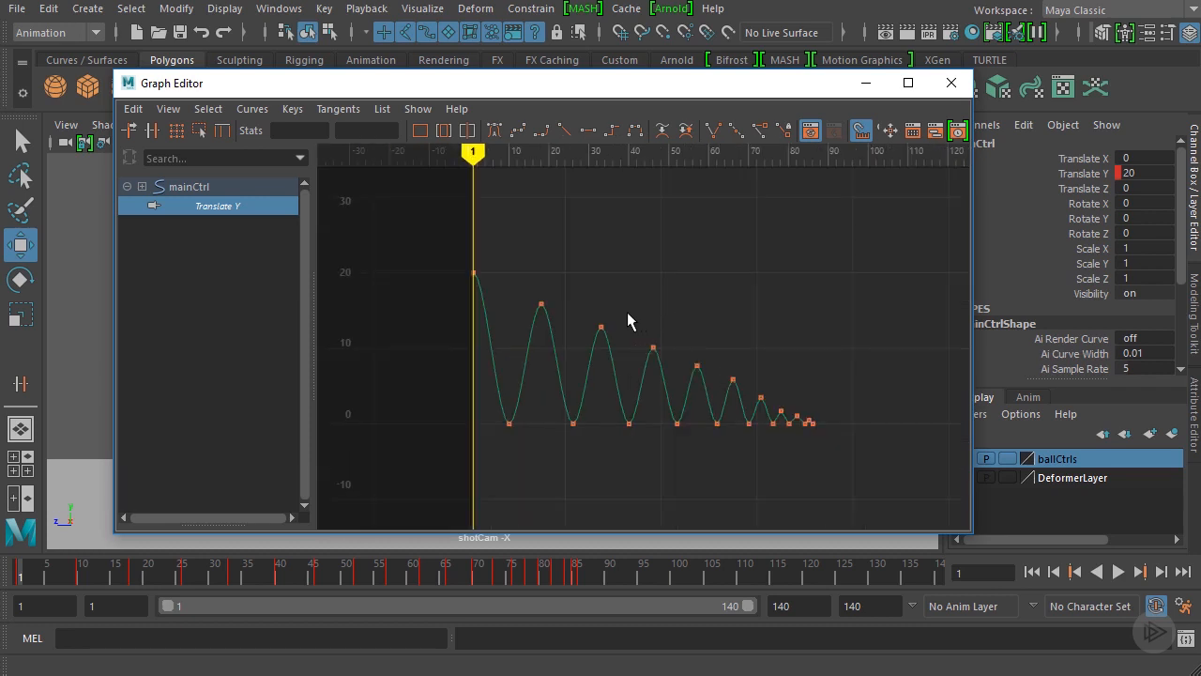
right_click_drag(663, 349, 713, 342, "alt+shift")
key("a")
middle_click_drag(635, 316, 650, 326, "alt")
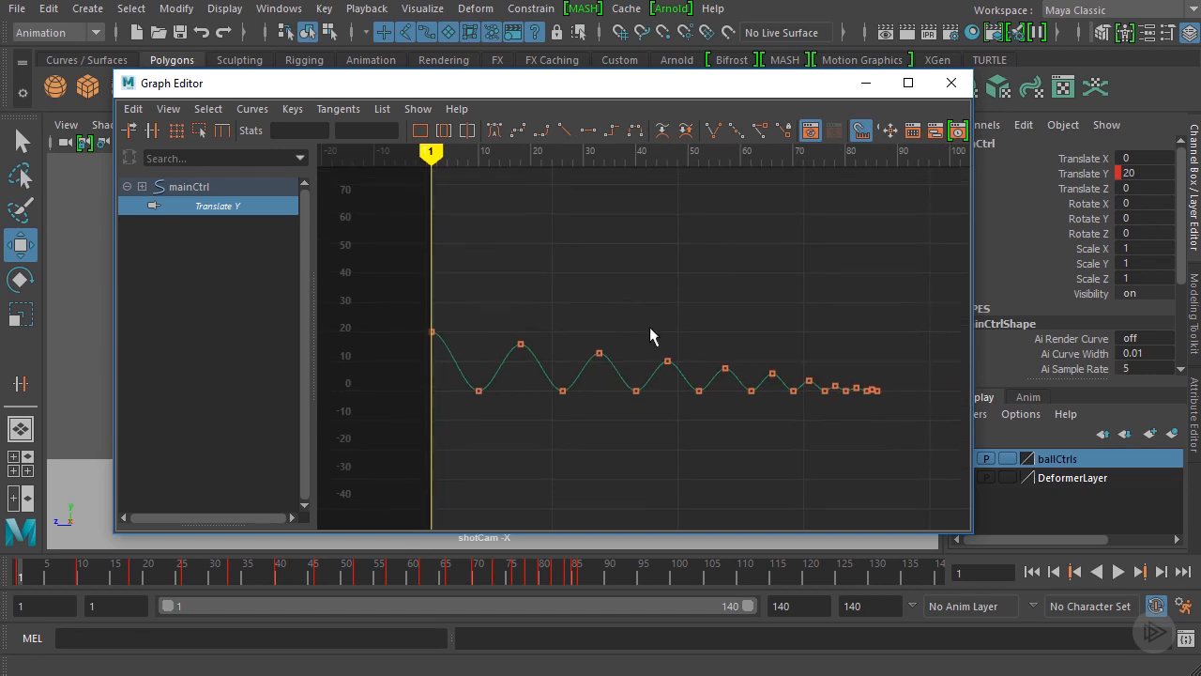
Examine the first few bounces of the Translate Y curve, selecting the opening keys to inspect their tangent handles, and clear the selection.
mouse_move(689, 366)
right_mouse_down("alt+shift")
mouse_move(668, 334)
mouse_move(657, 360)
mouse_move(673, 360)
right_mouse_up("alt+shift")
middle_click_drag(549, 366, 696, 360, "alt")
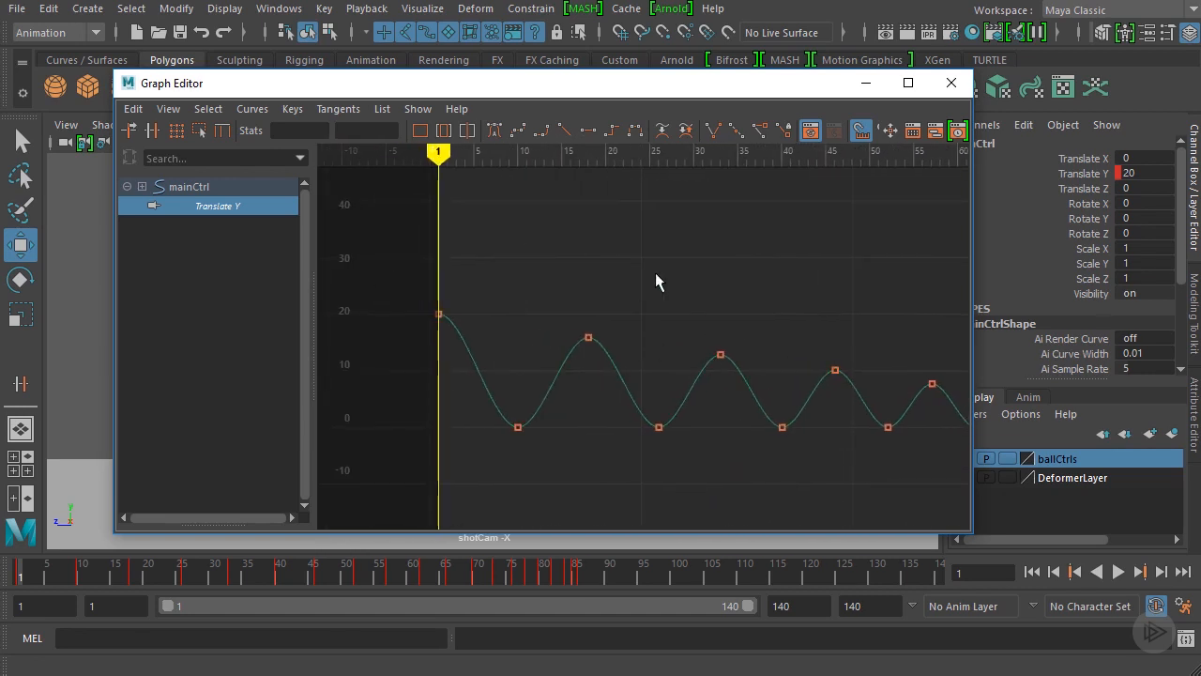
middle_click_drag(655, 274, 605, 277, "alt")
left_click_drag(566, 272, 357, 497)
middle_click_drag(639, 348, 636, 292, "alt")
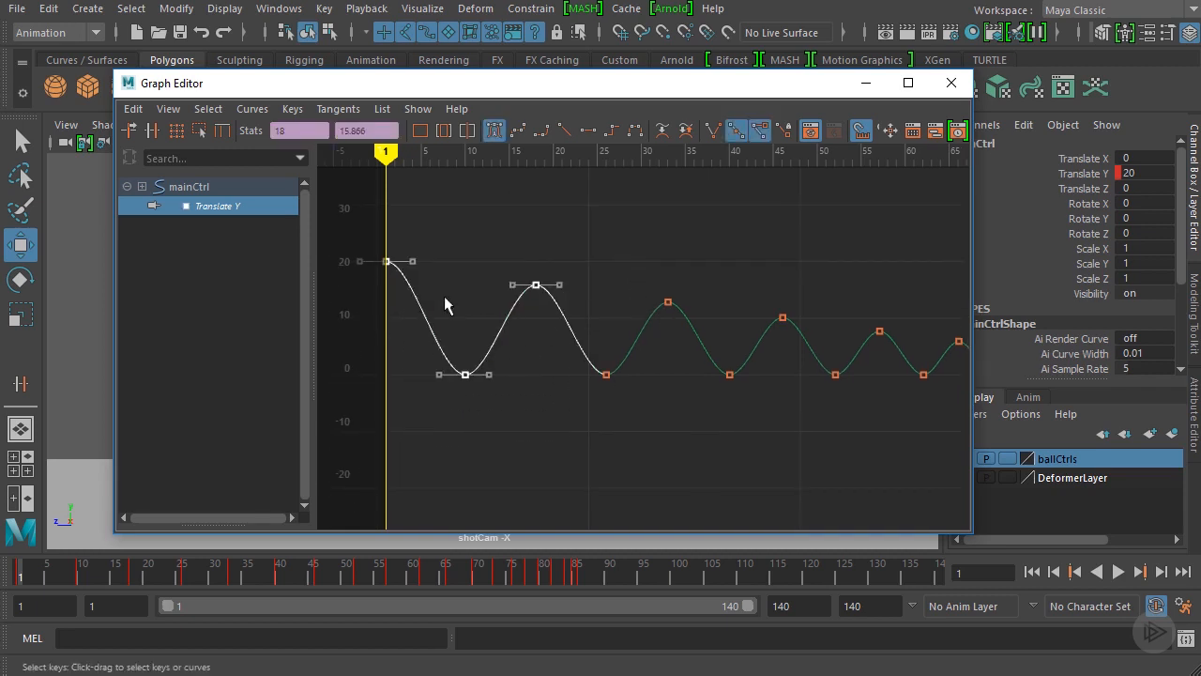
left_click(442, 283)
middle_click_drag(442, 282, 500, 311, "alt")
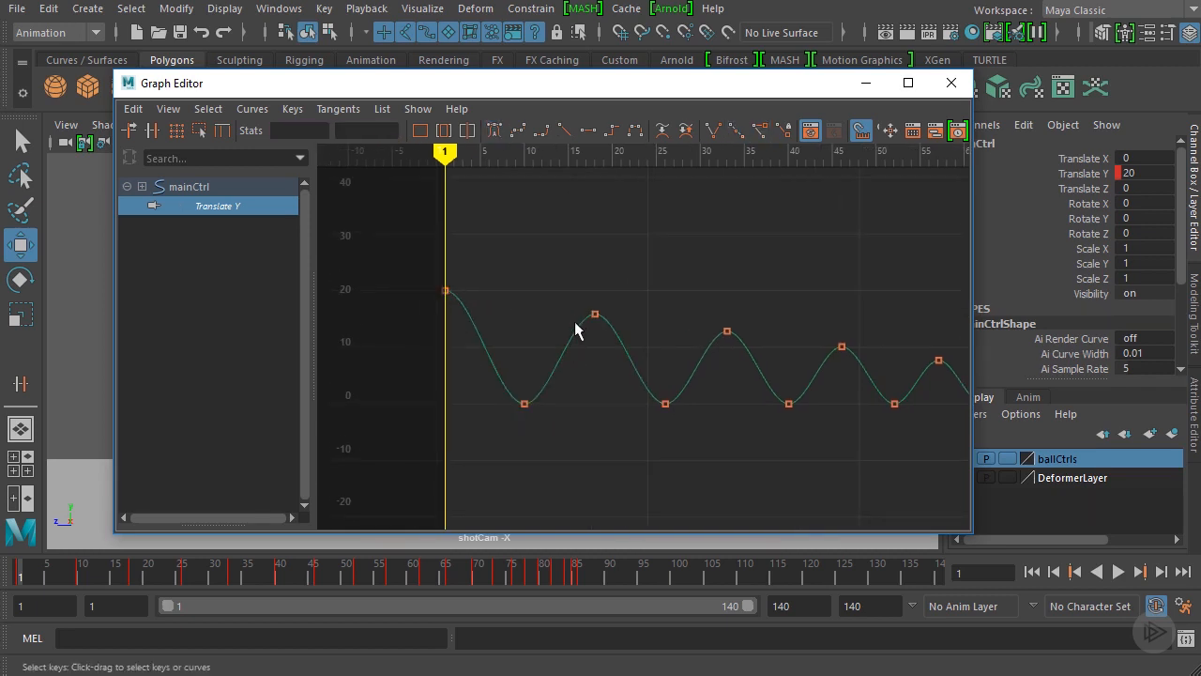
middle_click_drag(748, 317, 859, 280, "alt")
scroll(710, 316, "up", 3)
mouse_move(674, 262)
middle_mouse_down("alt")
mouse_move(681, 307)
mouse_move(670, 262)
middle_mouse_up("alt")
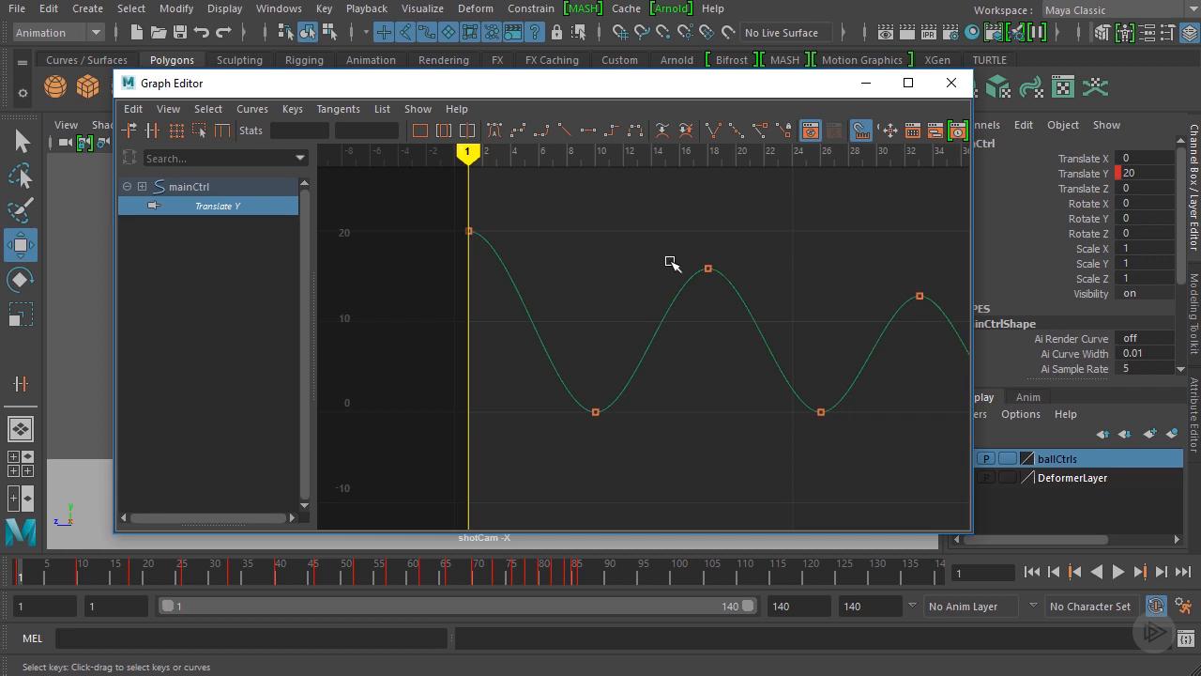
Move the Graph Editor aside to uncover the ball and scrub the animation from frame 1 to frame 10.
left_click_drag(521, 86, 841, 71)
middle_click_drag(338, 209, 357, 292, "alt")
scroll(352, 267, "down", 1)
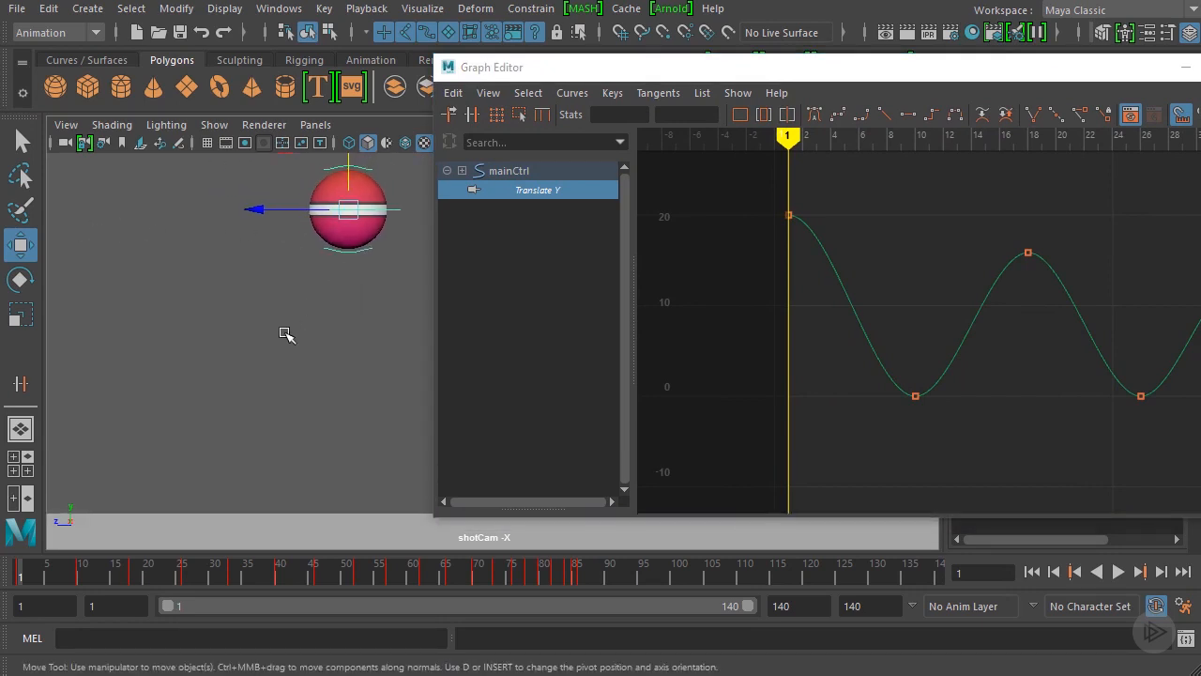
middle_click_drag(287, 335, 277, 325, "alt")
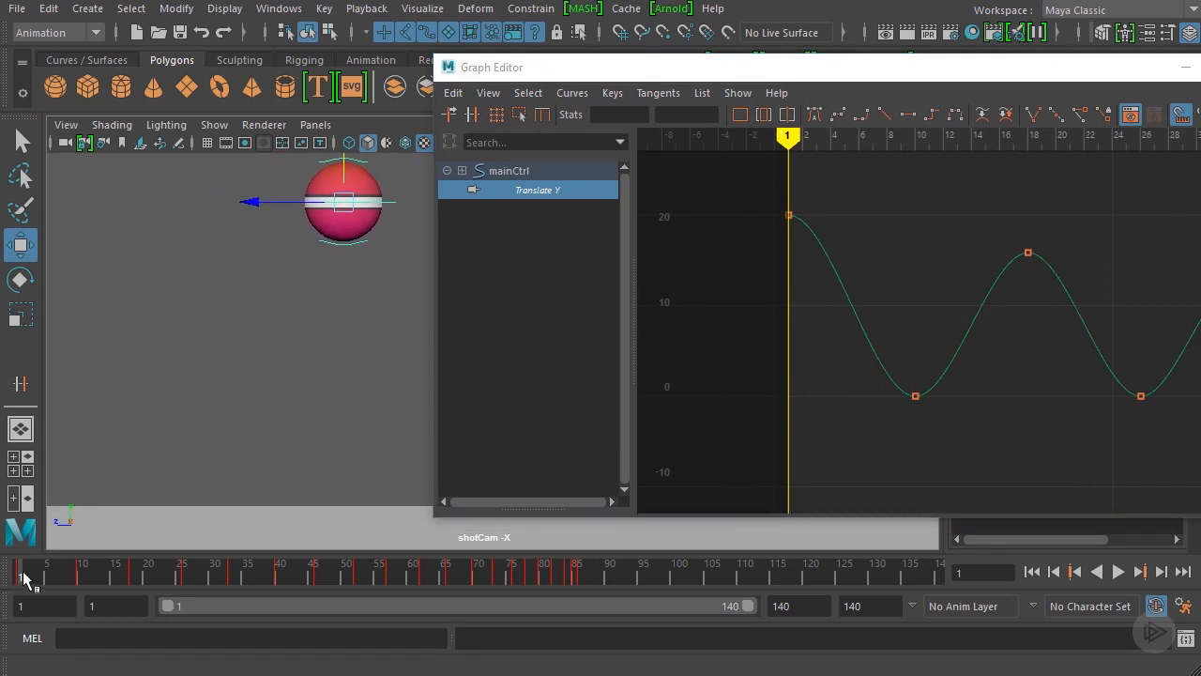
left_click_drag(24, 577, 78, 584)
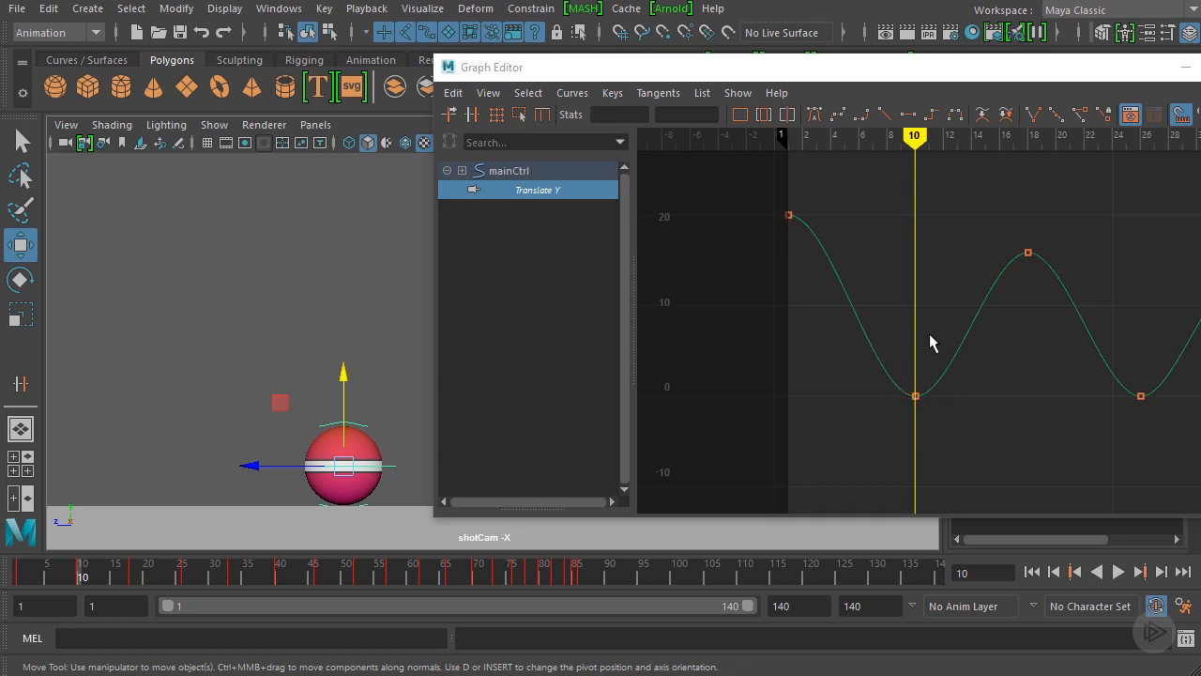
Replay and scrub the first drop between frames 1 and 10, ending on frame 8.
left_click(29, 582)
key("alt+v")
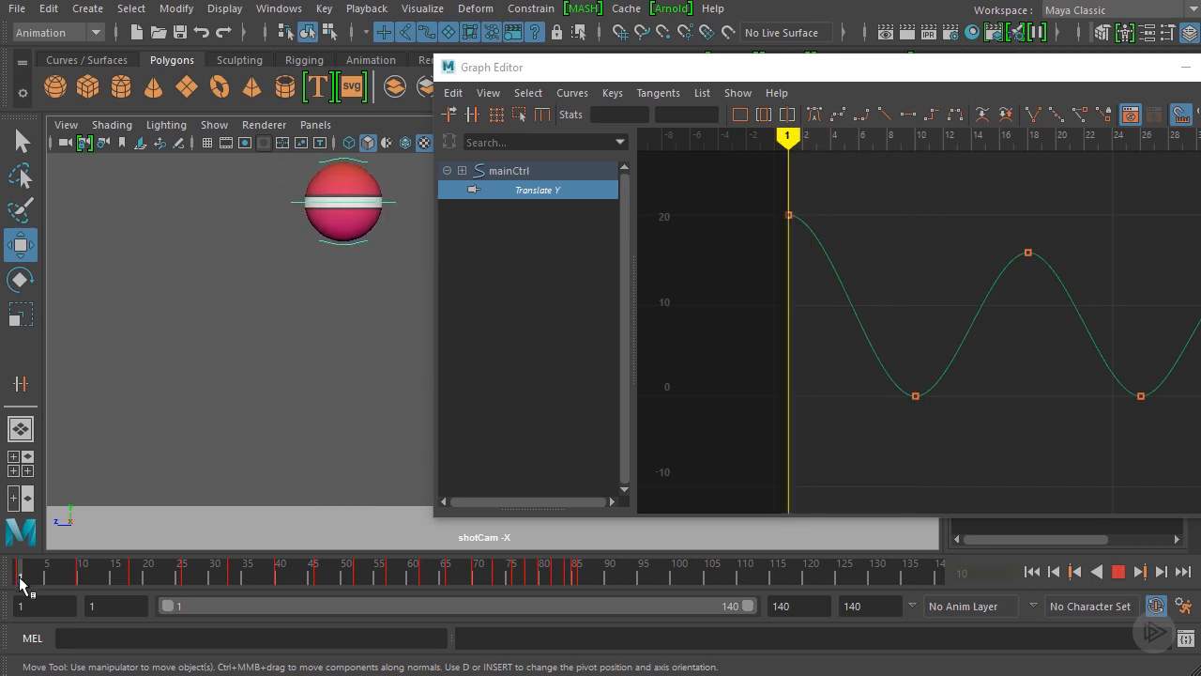
left_click_drag(21, 582, 83, 575)
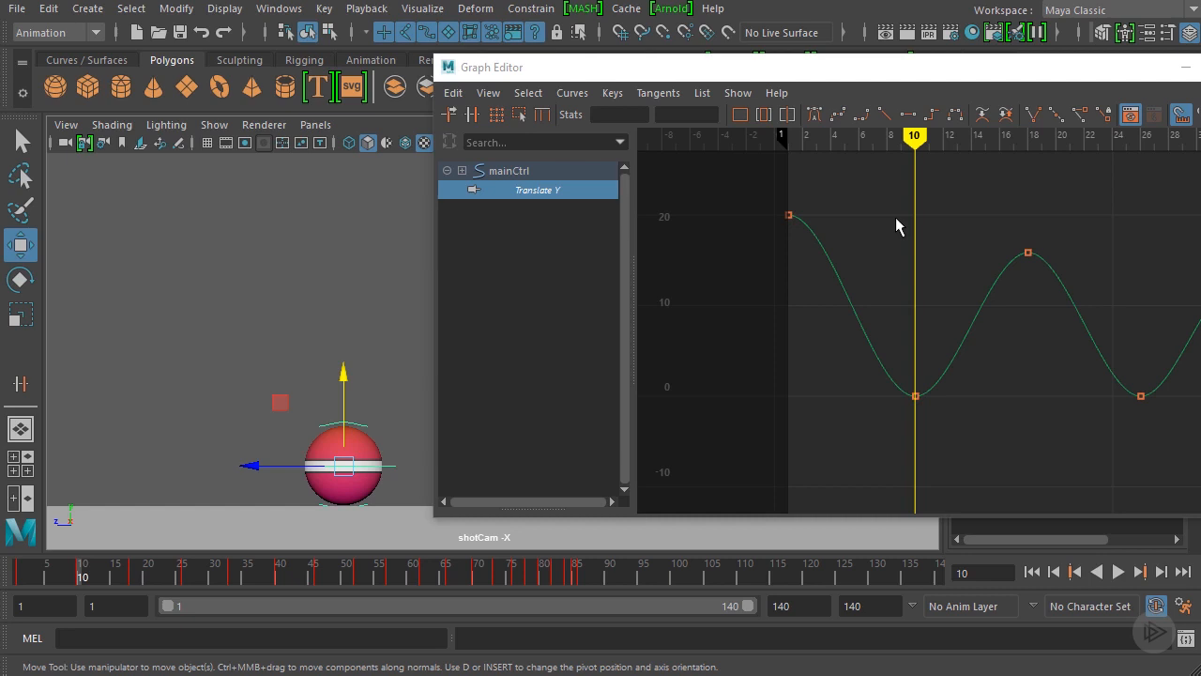
left_click(73, 580)
left_click_drag(73, 580, 68, 580)
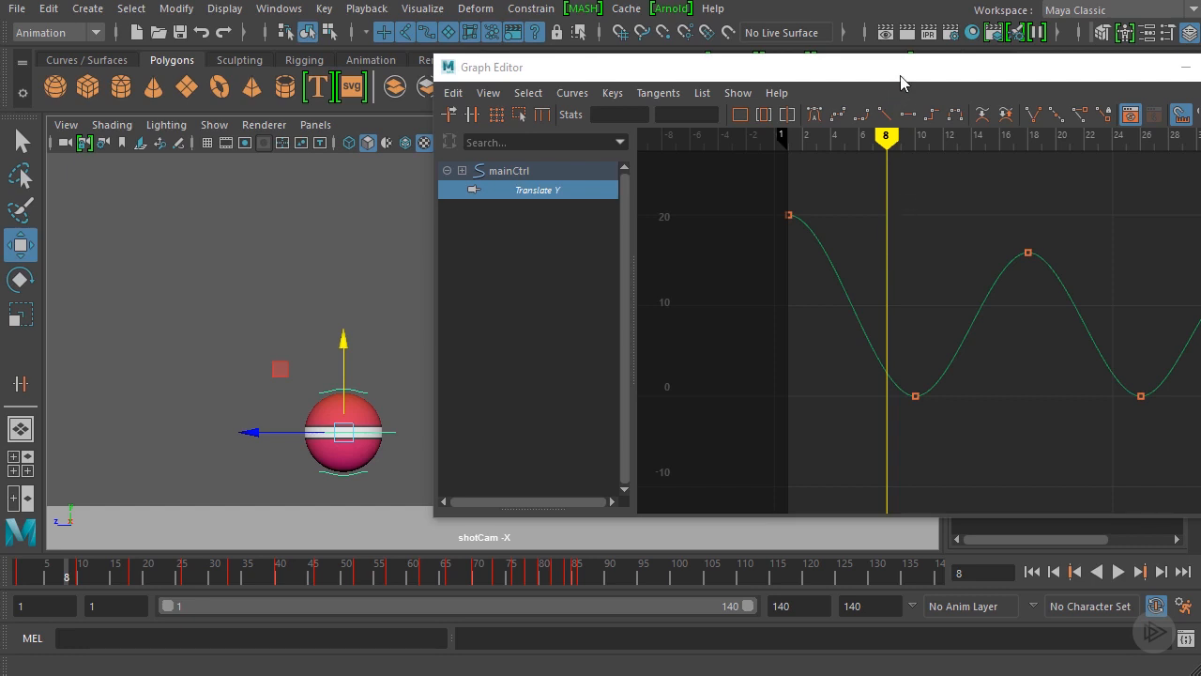
Select the Translate Y key at frame 1 and frame its tangent handles together with the first drop of the curve.
left_click_drag(900, 75, 611, 72)
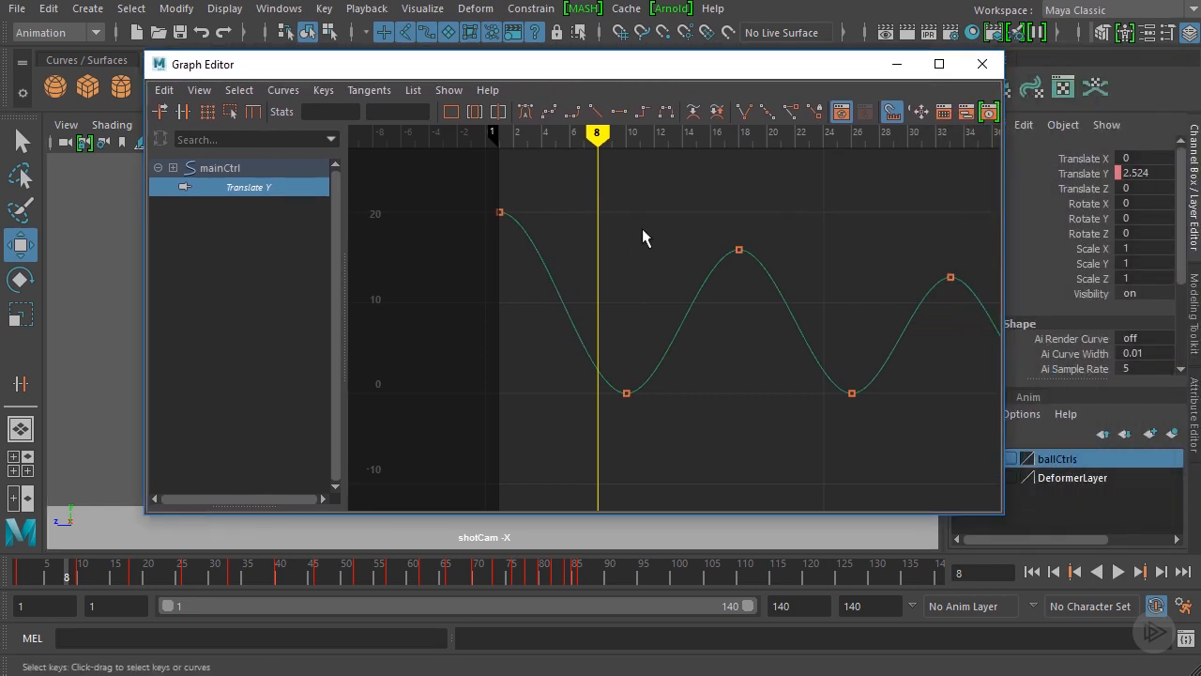
scroll(650, 235, "down", 3)
left_click_drag(605, 223, 547, 276)
scroll(596, 252, "up", 5)
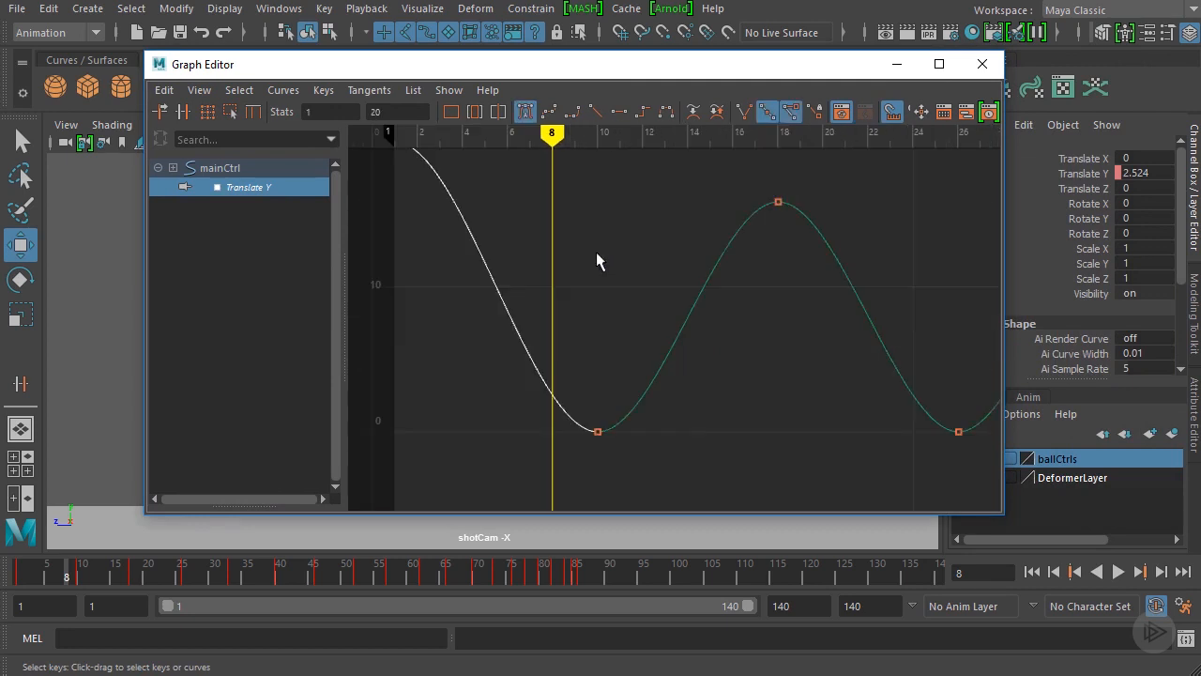
middle_click_drag(565, 239, 692, 335, "alt")
middle_click_drag(677, 292, 670, 273, "alt")
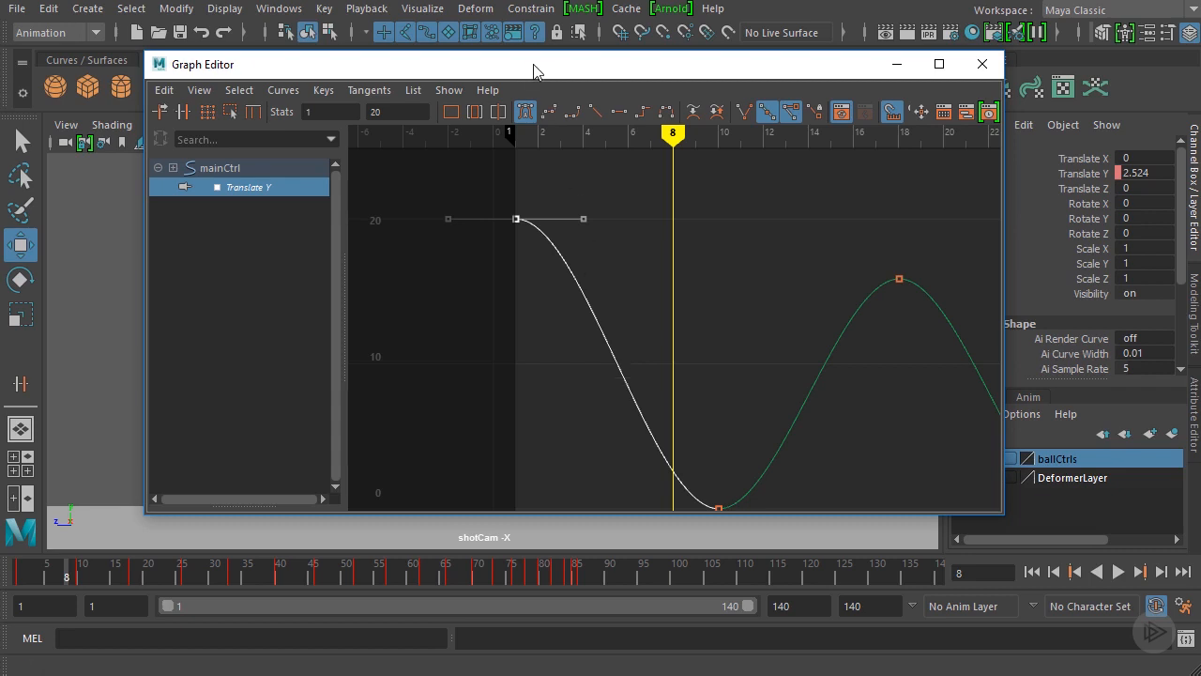
Uncover the ball again and compare its fall with the Translate Y curve over frames 5 to 8, ending on frame 7.
left_click_drag(542, 66, 809, 53)
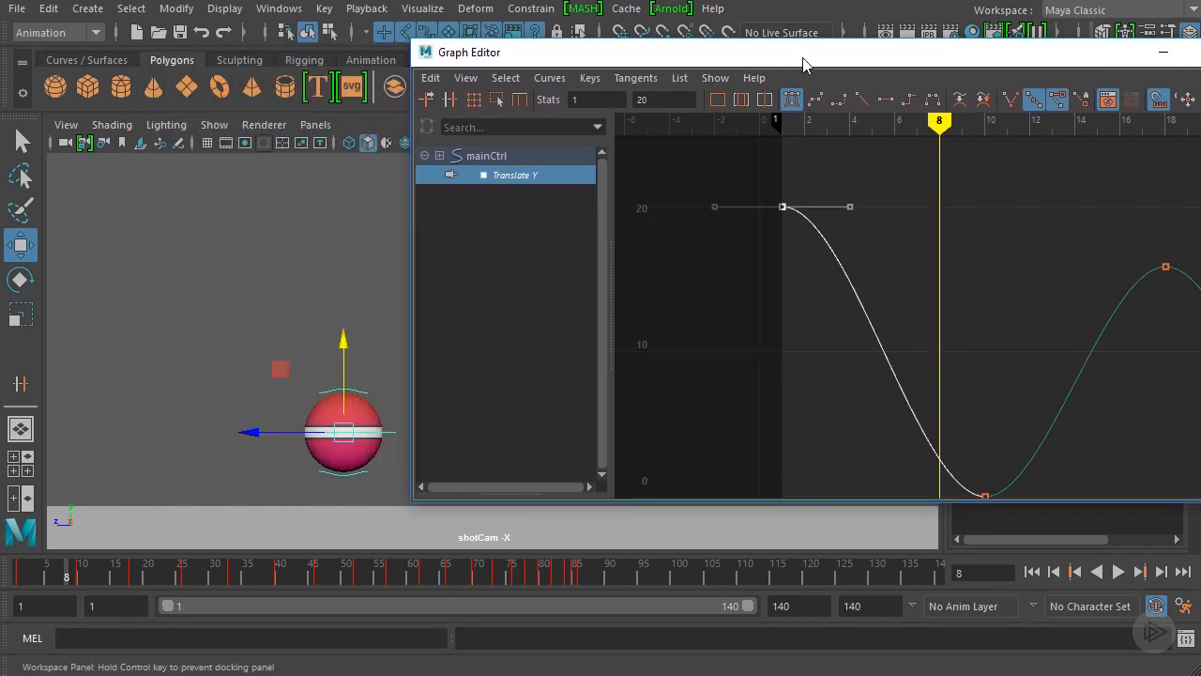
left_click(41, 579)
mouse_move(42, 579)
left_mouse_down()
mouse_move(21, 582)
mouse_move(74, 582)
mouse_move(34, 581)
mouse_move(46, 580)
left_mouse_up()
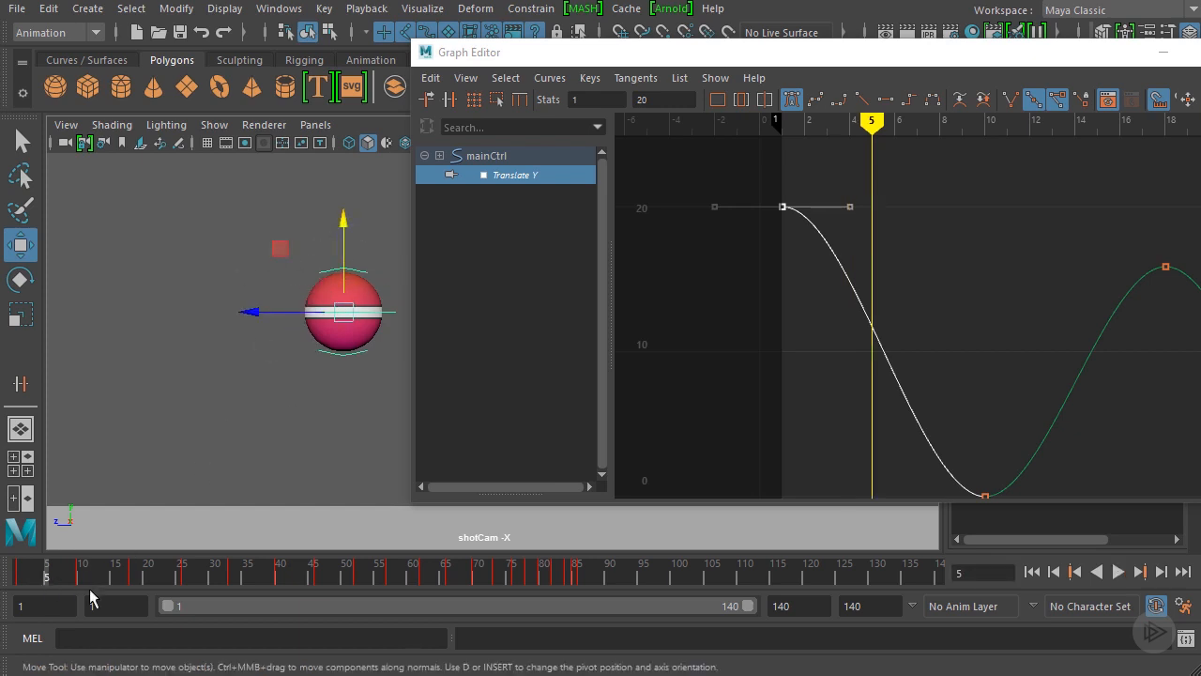
key("alt+v")
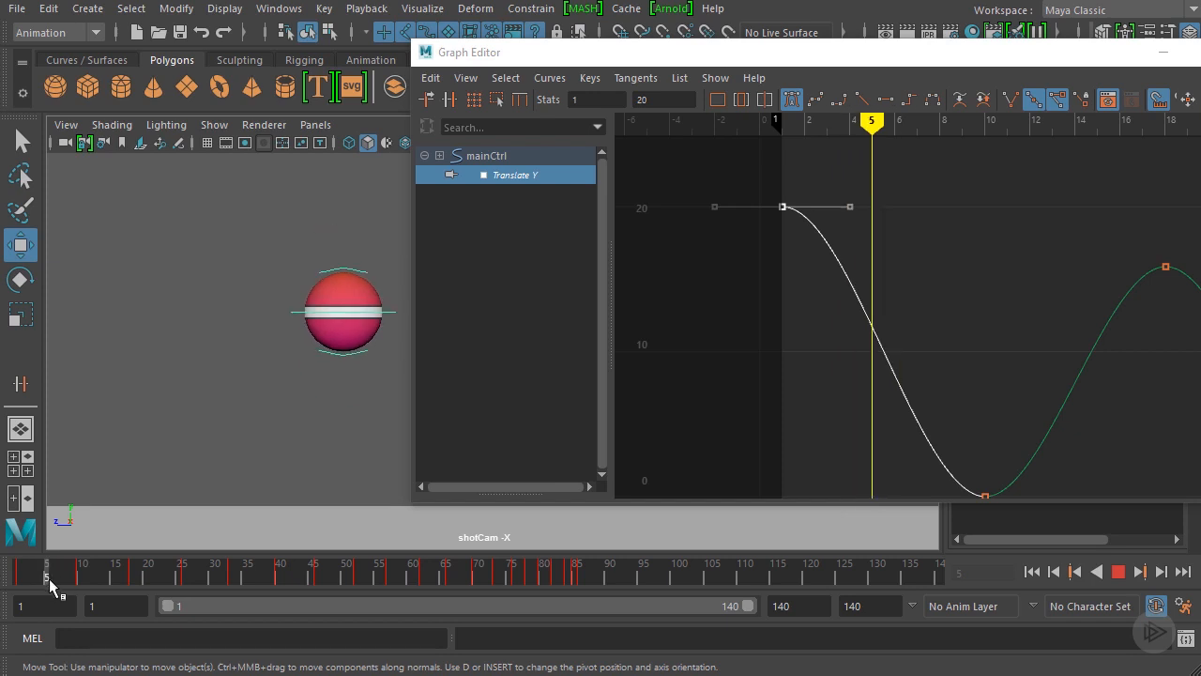
key("alt+v")
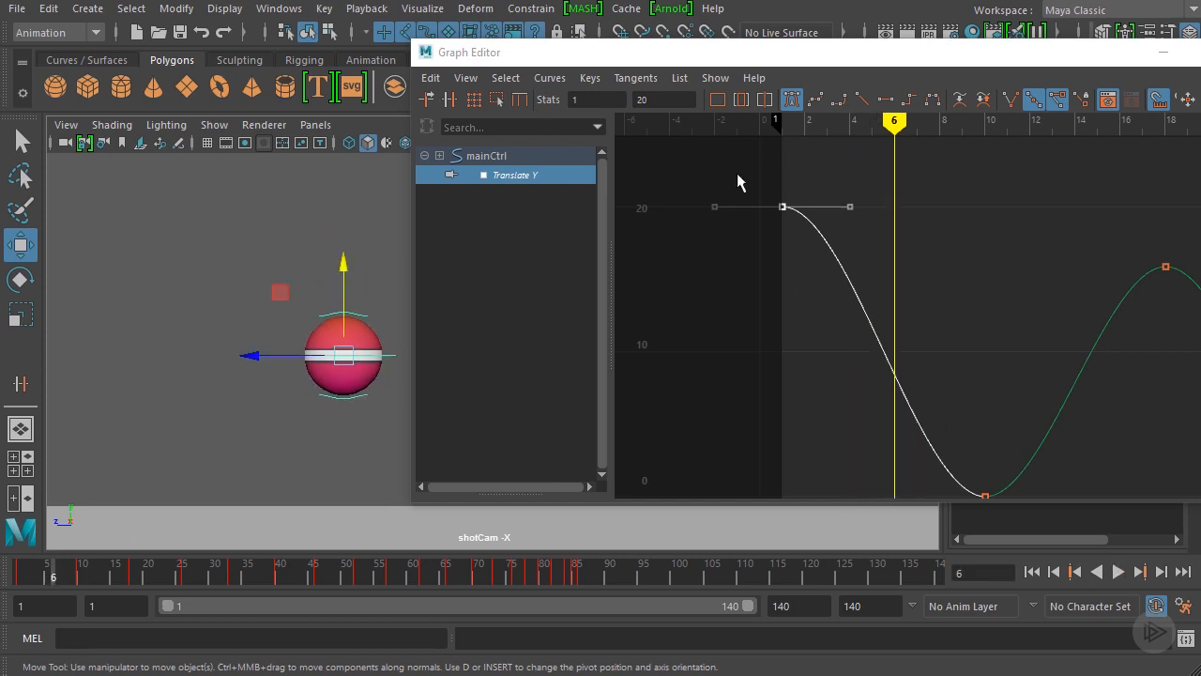
key("alt+v")
key("alt+v")
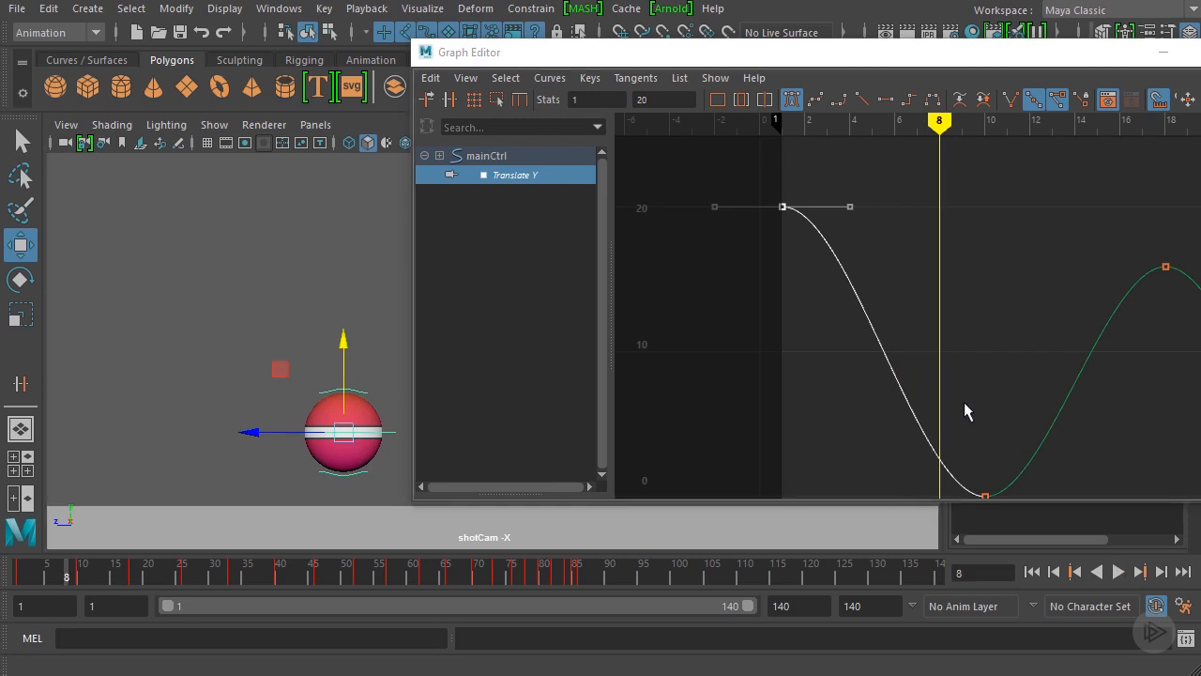
scroll(958, 375, "up", 4)
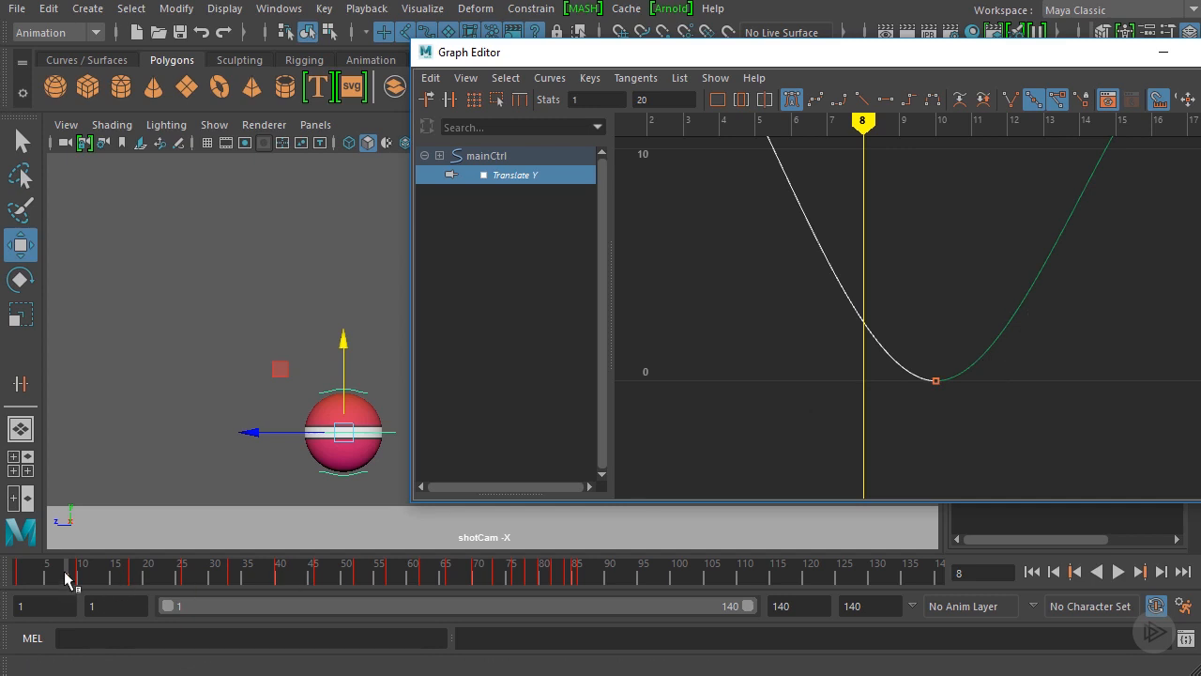
left_click_drag(68, 578, 60, 578)
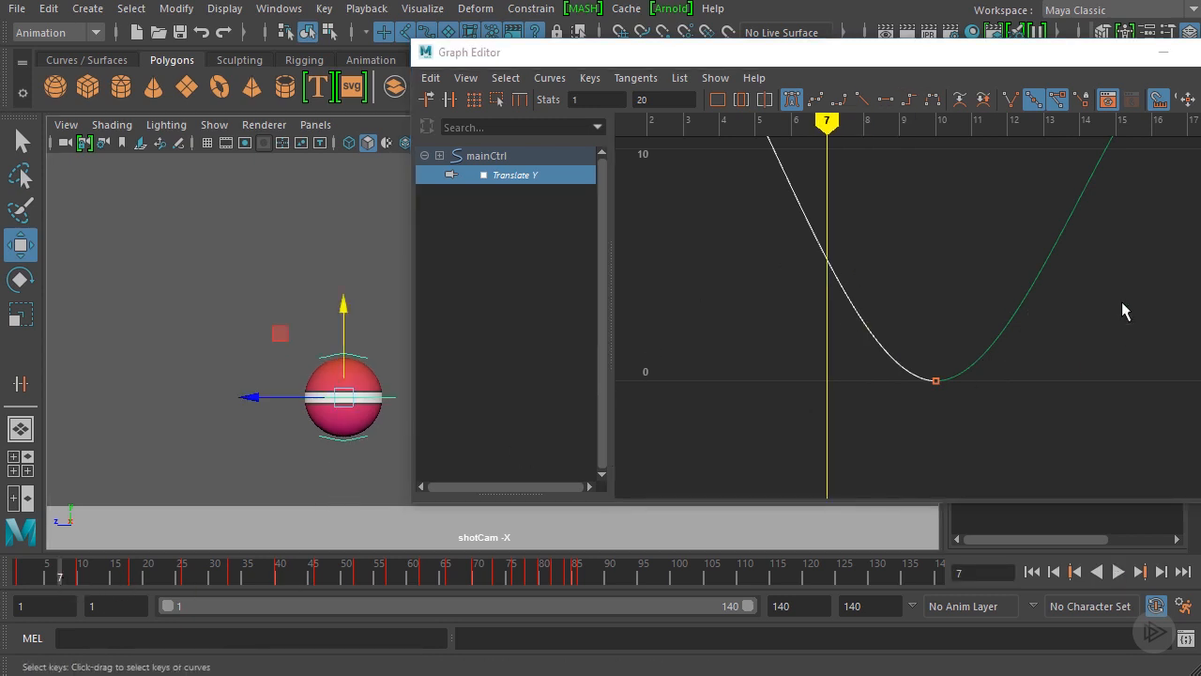
Play the drop again and stop on frame 8, comparing the ball's landing with the first drop of the Translate Y curve.
key("alt+v")
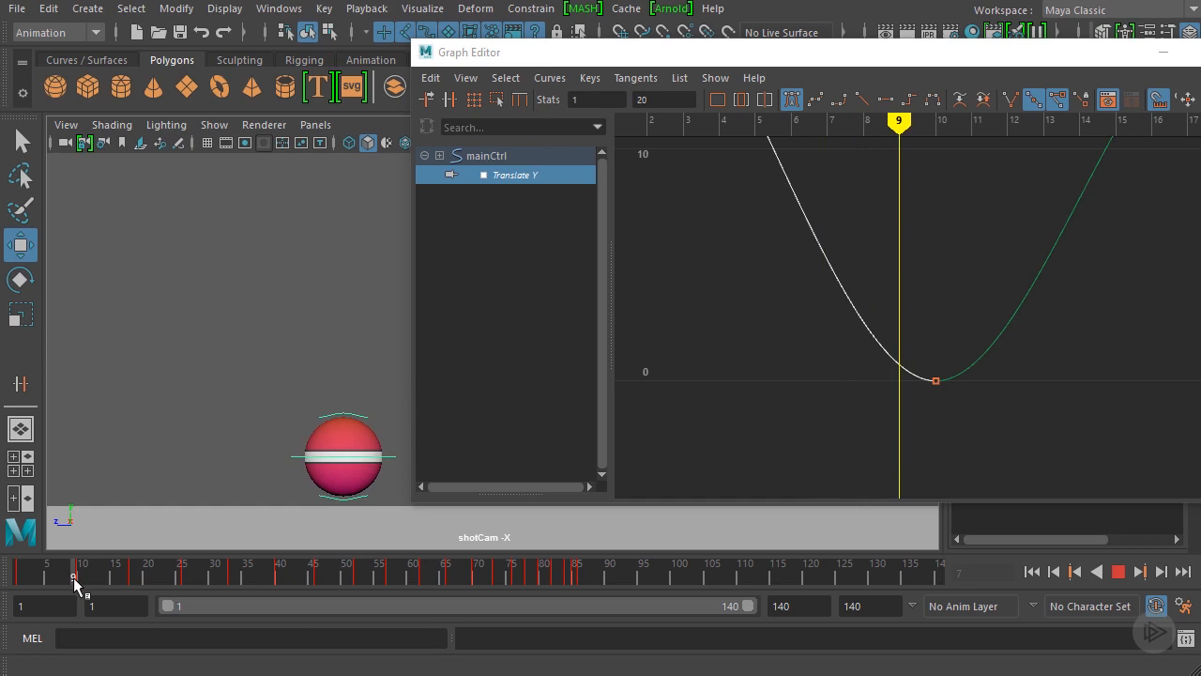
left_click(66, 578)
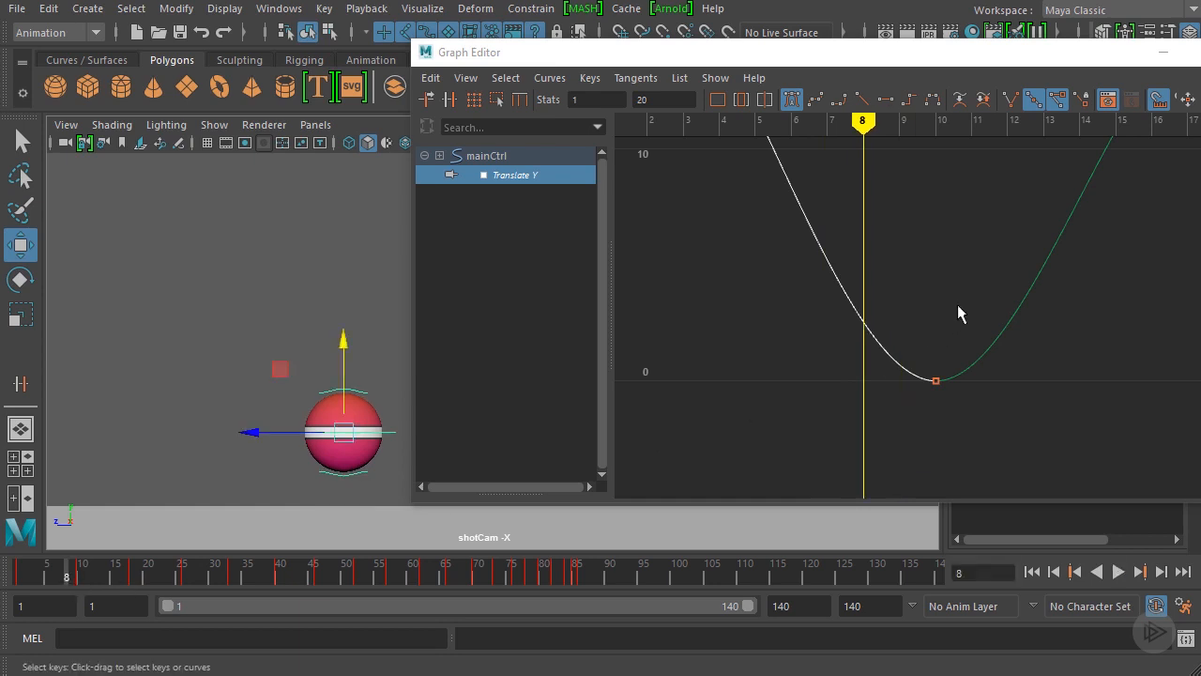
middle_click_drag(958, 311, 960, 354, "alt")
scroll(964, 331, "down", 3)
scroll(627, 202, "up", 2)
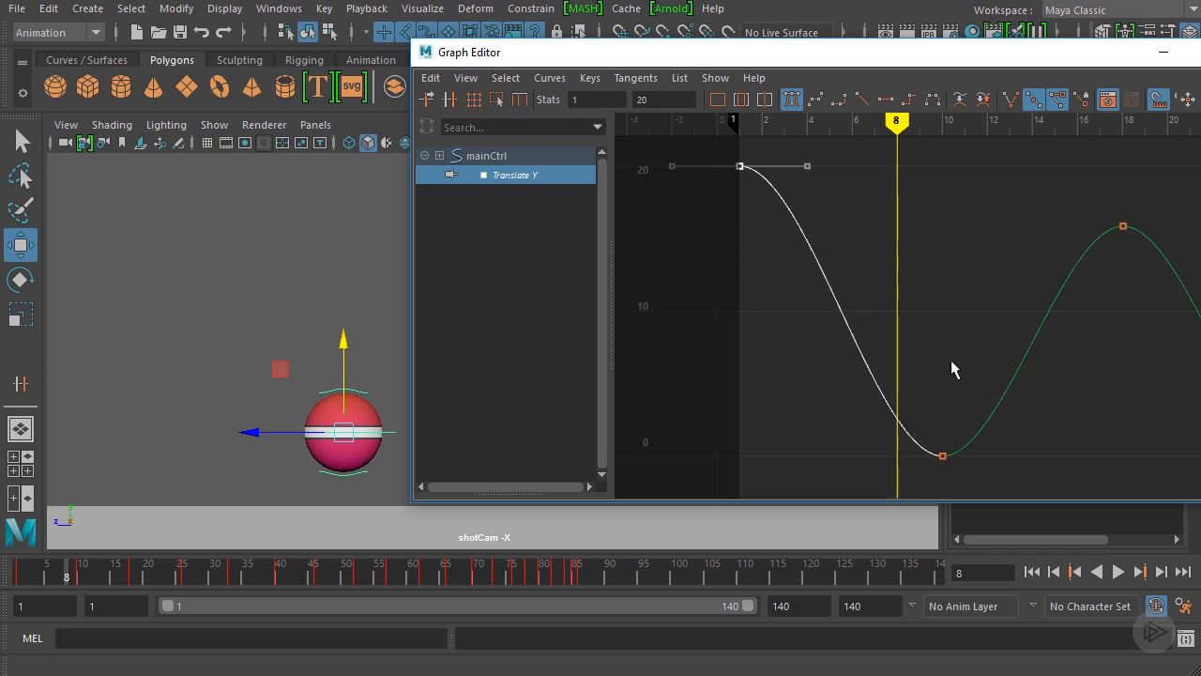
key("a")
middle_click_drag(1019, 243, 920, 264, "alt")
scroll(882, 273, "up", 3)
middle_click_drag(838, 241, 886, 240, "alt")
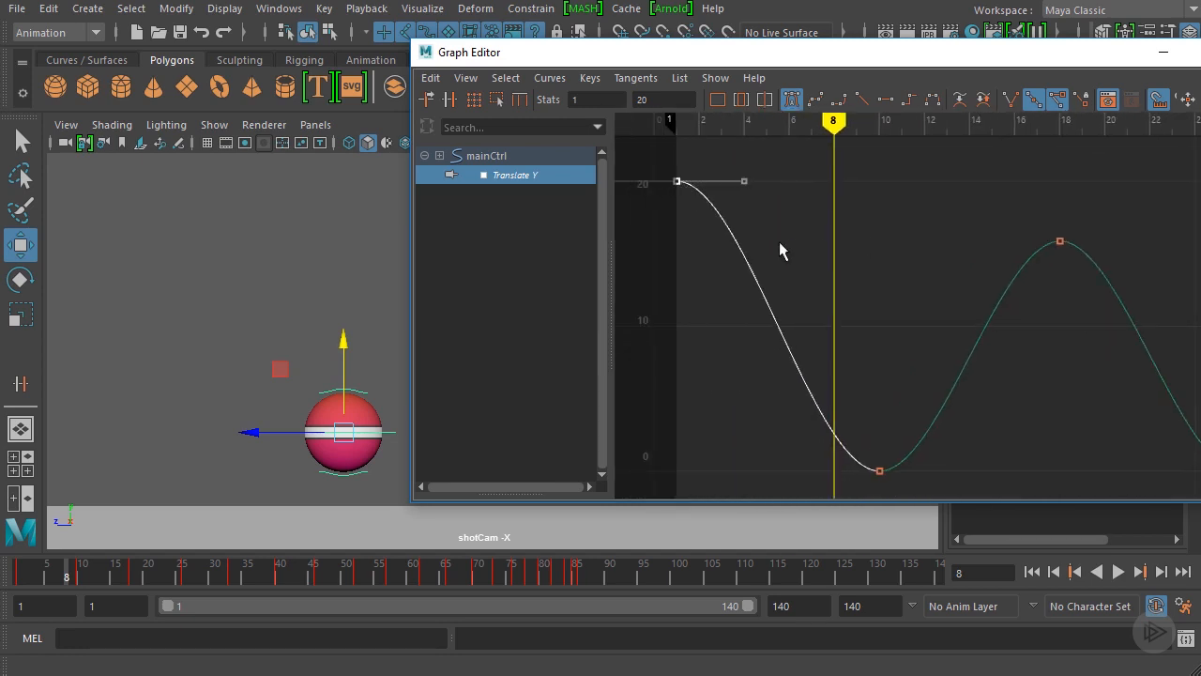
Select the outgoing tangent handle of the frame 1 key and lengthen it horizontally to about frame 7.
middle_click_drag(780, 250, 901, 276, "alt")
middle_click_drag(963, 225, 929, 253, "alt")
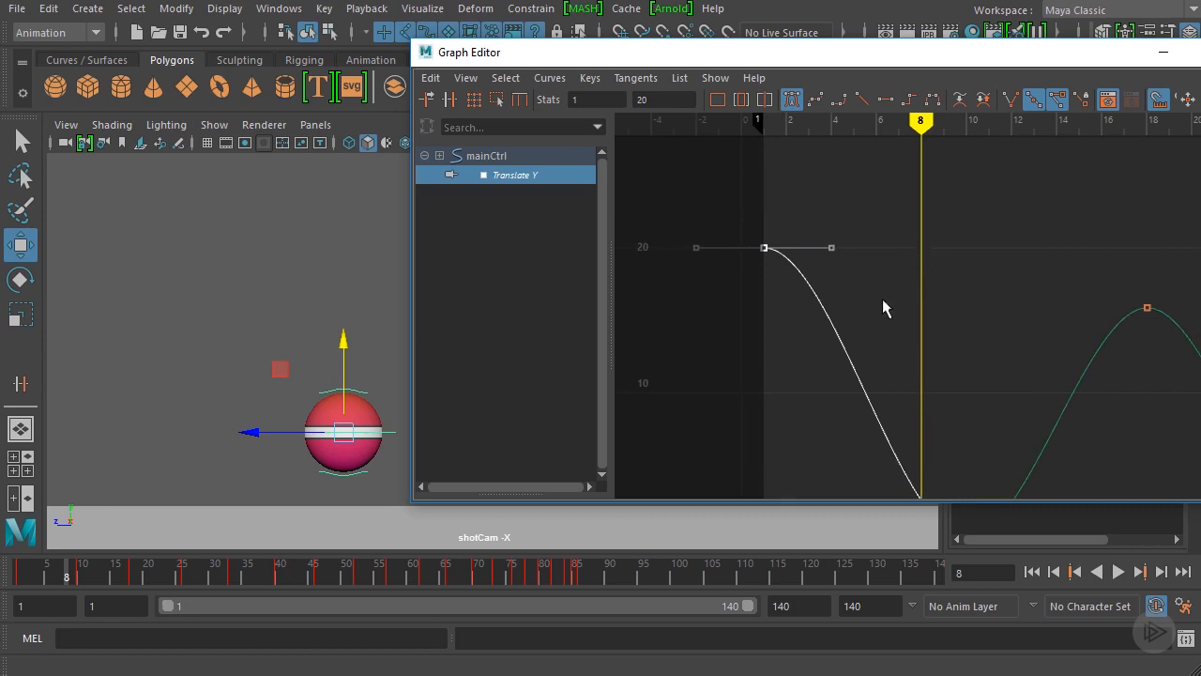
middle_click_drag(872, 318, 885, 325, "alt")
left_click_drag(884, 326, 831, 230)
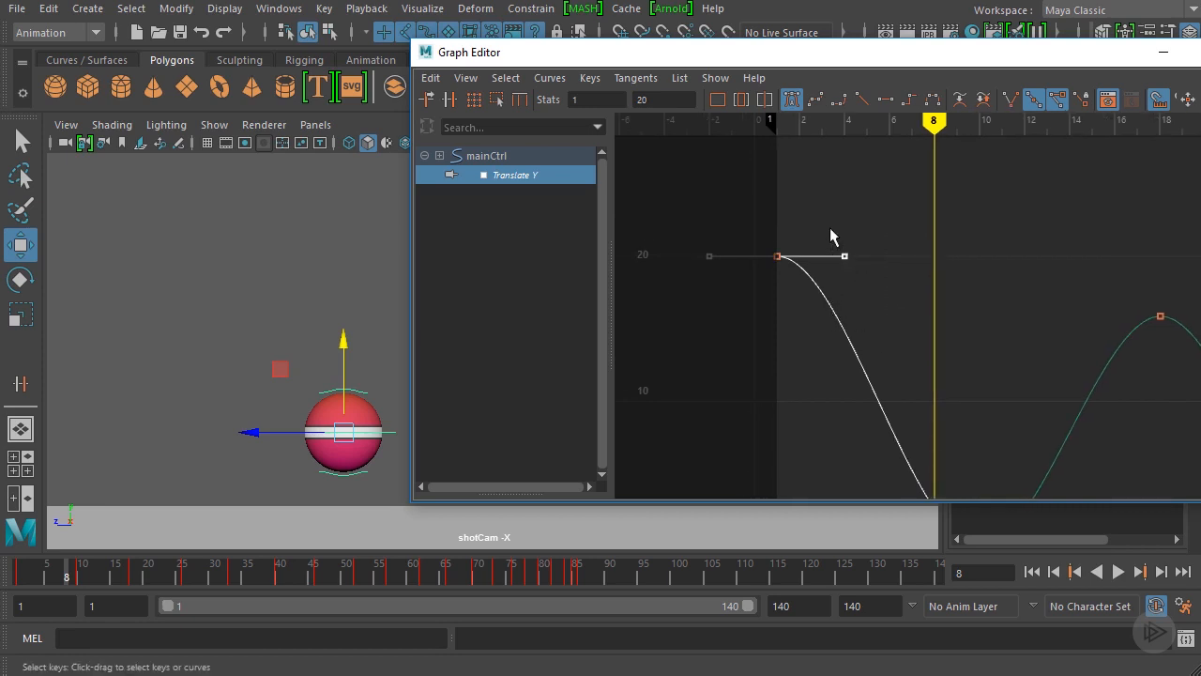
middle_click_drag(906, 314, 932, 294, "alt")
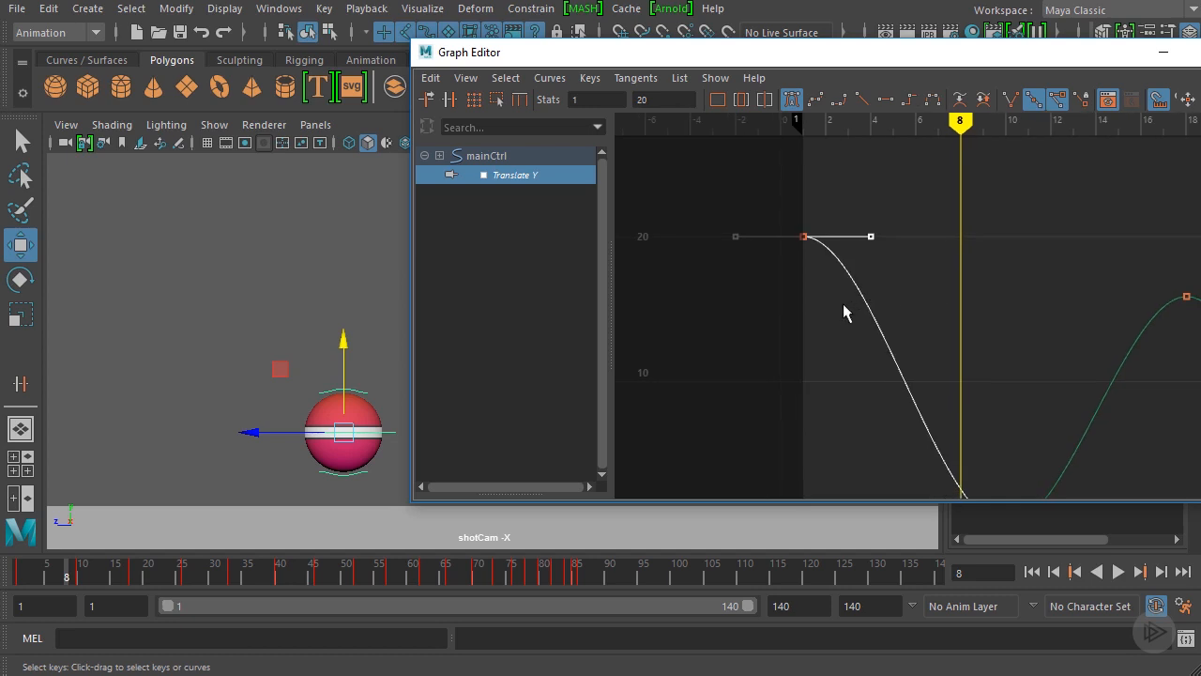
middle_click_drag(843, 313, 914, 322, "shift")
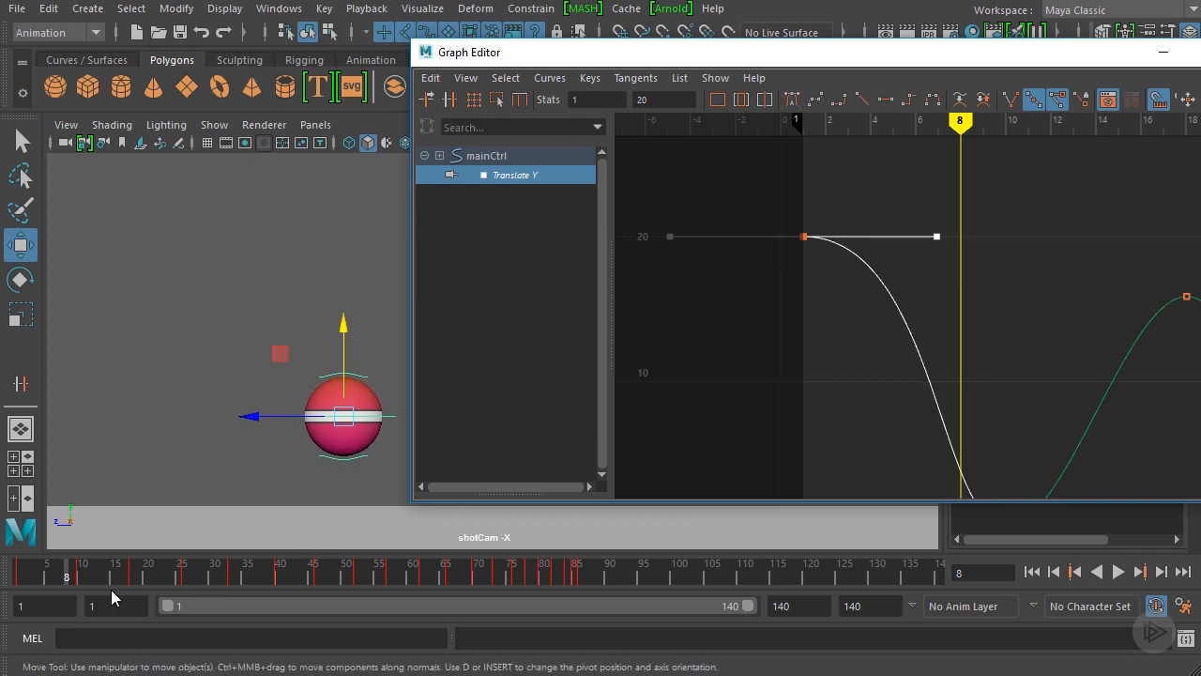
Replay and scrub the reshaped first drop from its start to frame 10.
left_click_drag(66, 572, 21, 578)
key("alt+v")
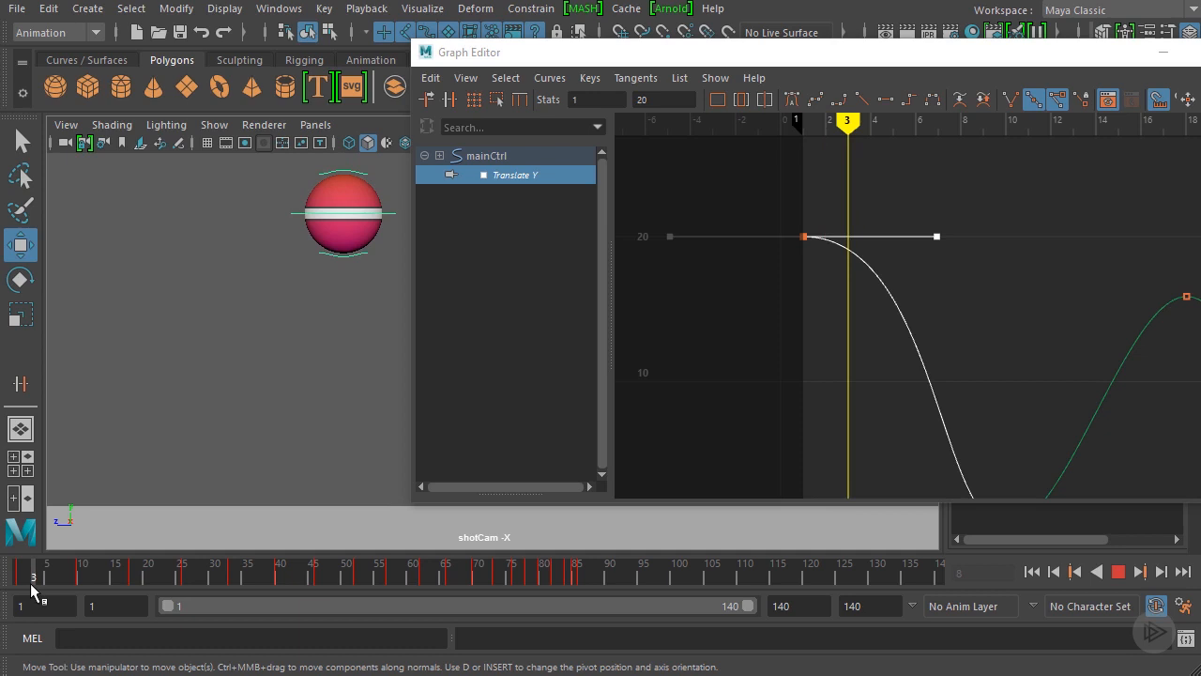
mouse_move(31, 584)
left_mouse_down()
mouse_move(19, 584)
mouse_move(33, 587)
left_mouse_up()
left_click_drag(36, 588, 78, 597)
Select the Translate Y key at frame 10 and shorten its tangent handles horizontally until they nearly meet the key.
middle_click_drag(1026, 392, 980, 209, "alt")
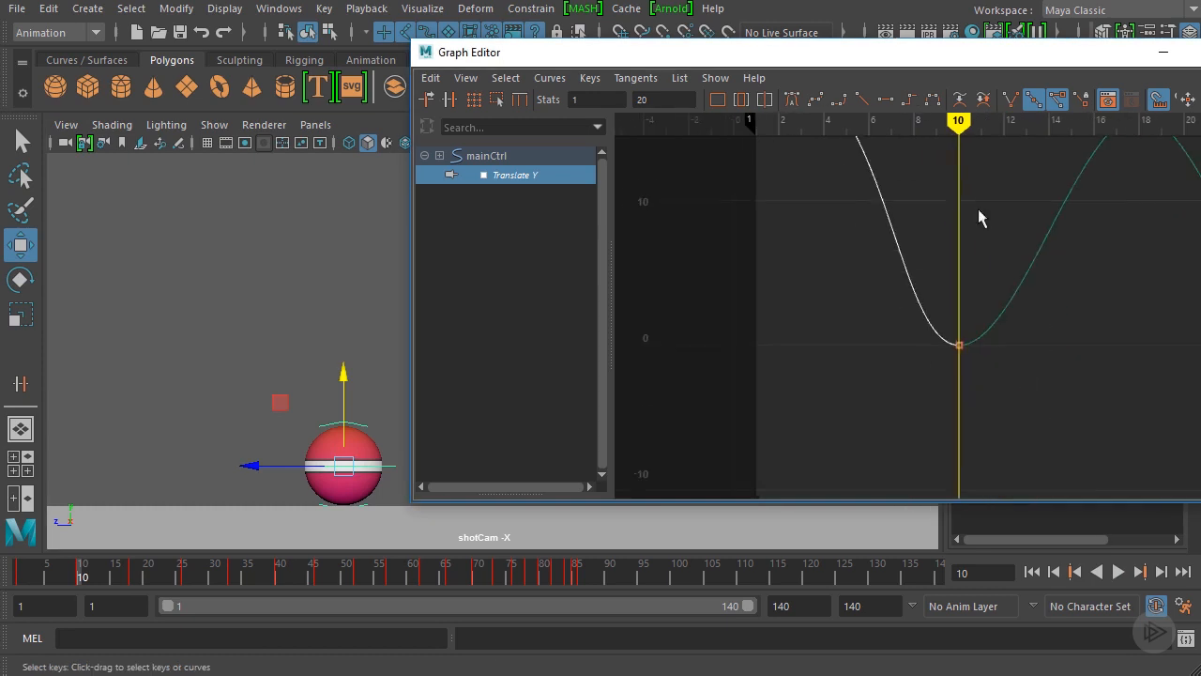
left_click_drag(1021, 277, 926, 380)
middle_click_drag(933, 301, 916, 326, "alt")
middle_click_drag(907, 259, 872, 283, "alt")
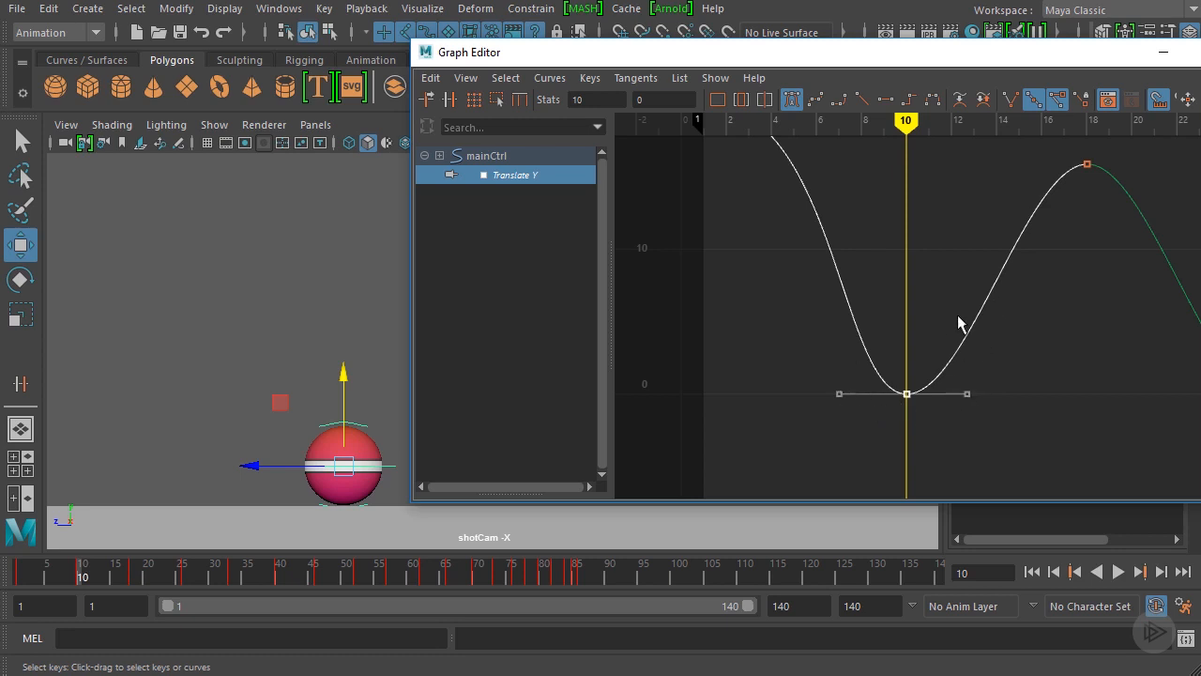
left_click_drag(873, 369, 838, 398)
middle_click_drag(827, 393, 954, 354, "shift")
key("a")
scroll(980, 339, "up", 5)
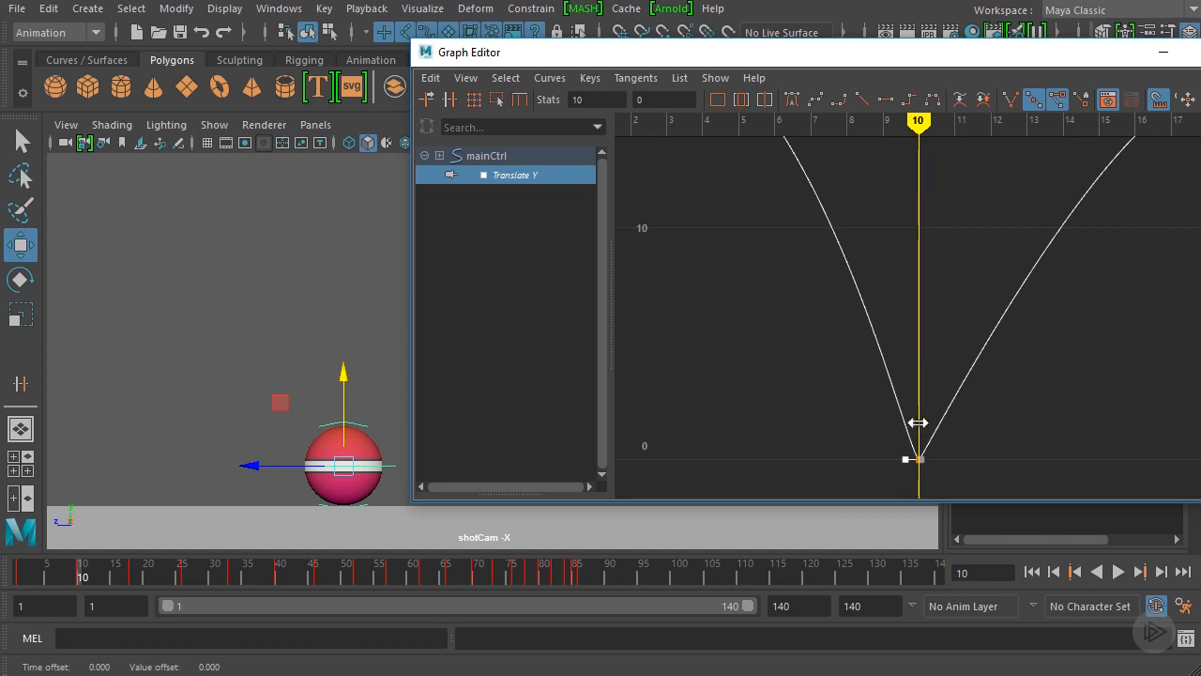
Break the tangents of the frame 10 ground-contact key.
middle_click_drag(928, 421, 920, 295, "alt")
scroll(901, 291, "up", 5)
scroll(921, 296, "up", 3)
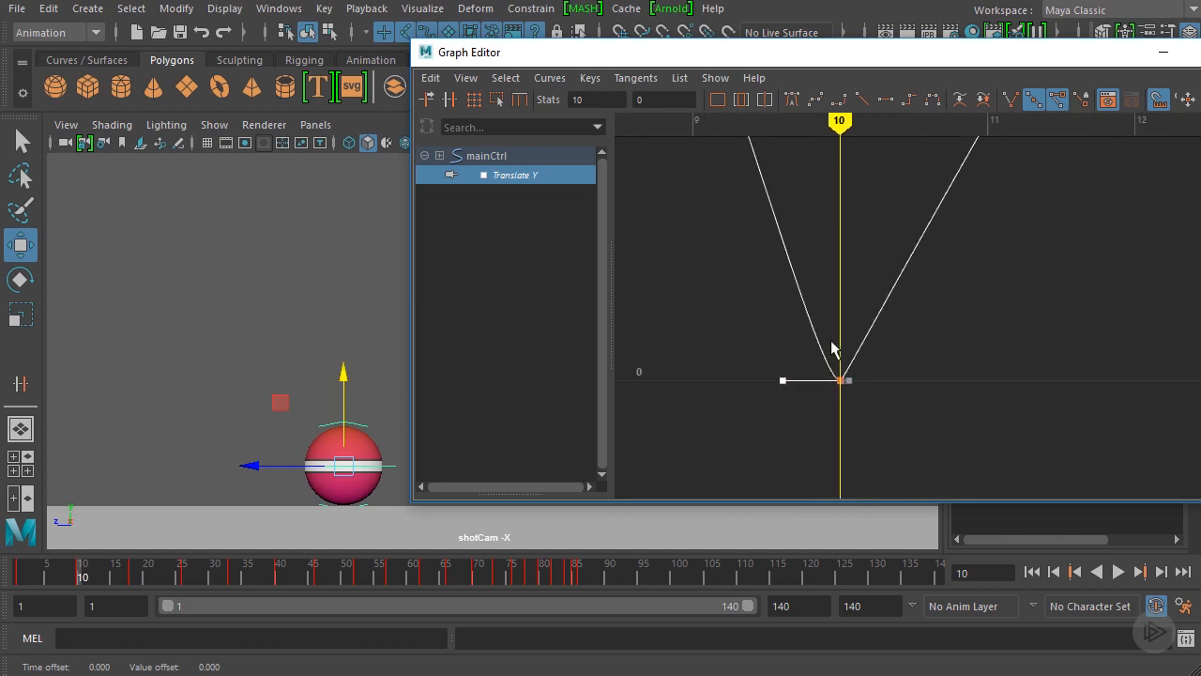
middle_click_drag(830, 341, 1143, 343, "alt")
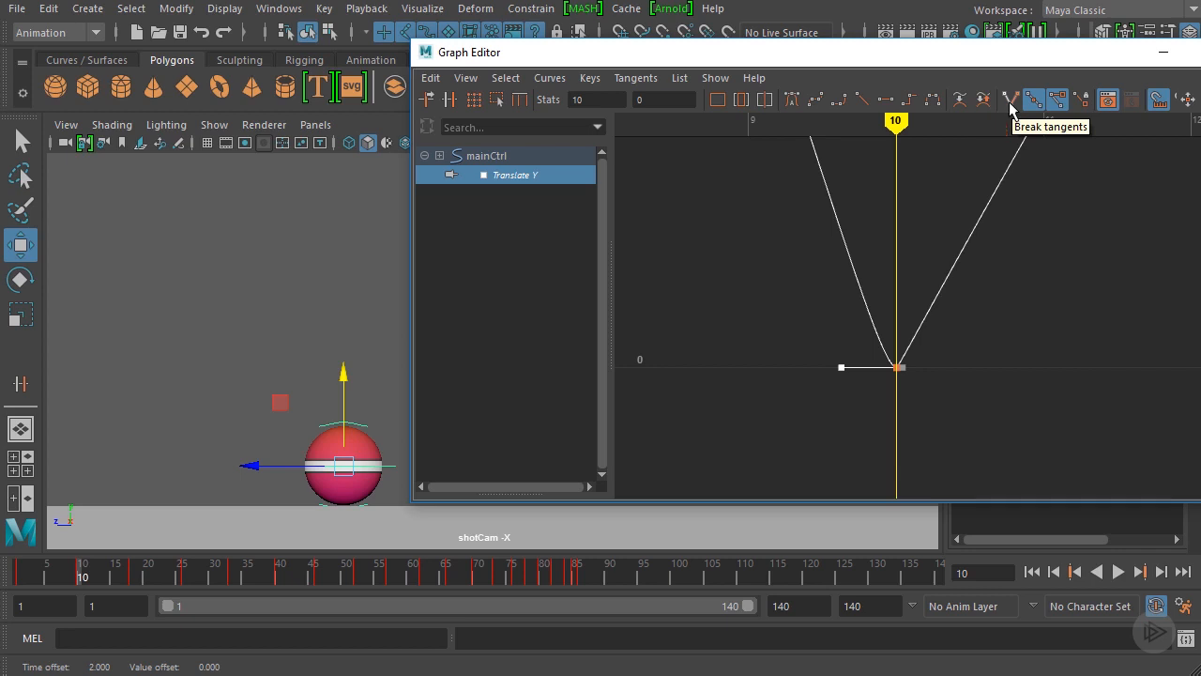
right_click_drag(1019, 220, 978, 228, "alt")
mouse_move(978, 228)
middle_mouse_down("alt")
mouse_move(931, 359)
mouse_move(974, 221)
middle_mouse_up("alt")
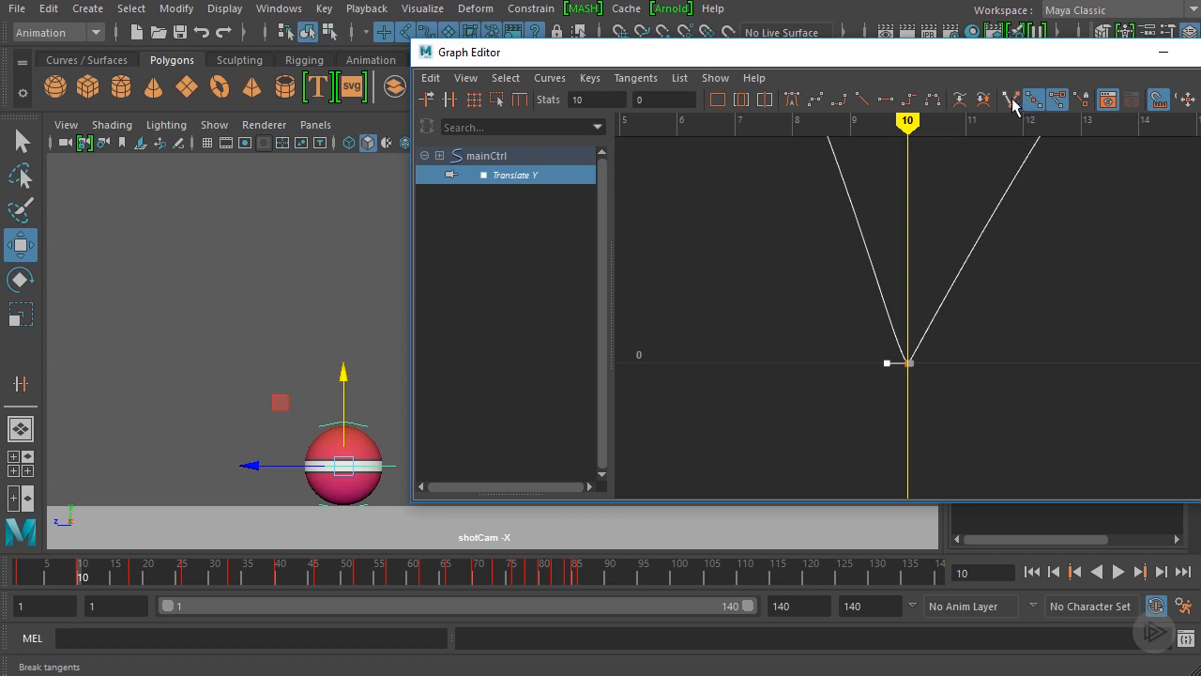
left_click(1009, 99)
Select the incoming tangent handle of the frame 10 key and collapse it into the key for a sharp ground contact.
right_click_drag(935, 275, 814, 338, "alt")
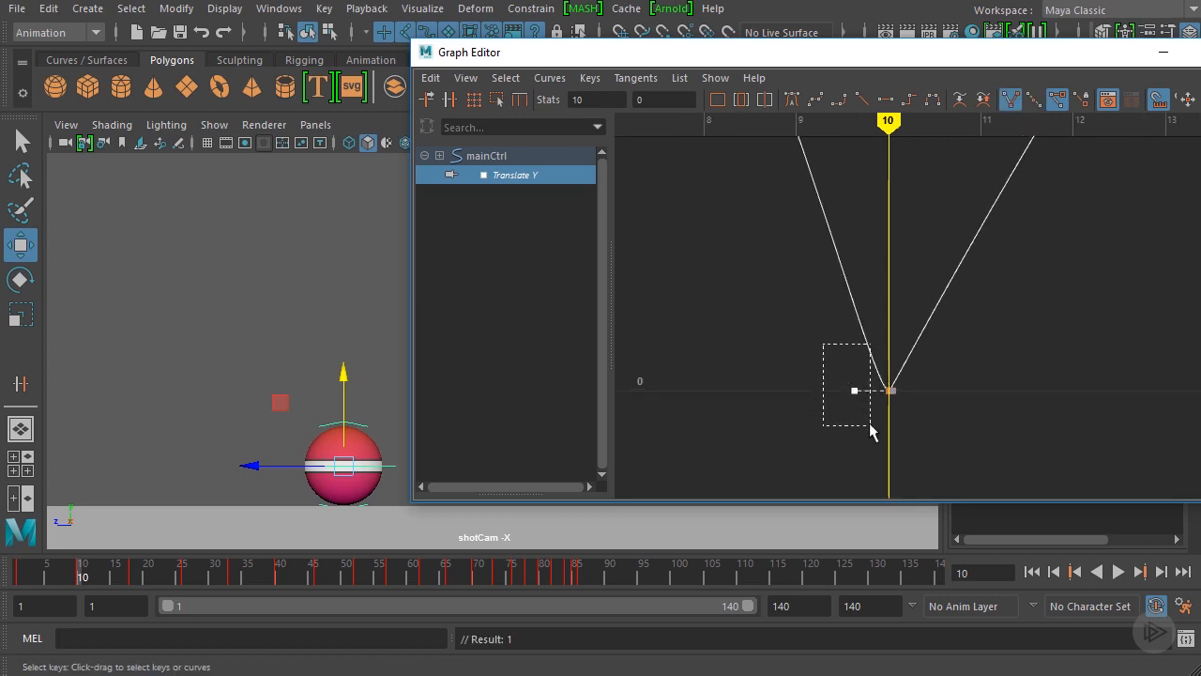
left_click_drag(870, 422, 864, 420)
middle_click_drag(863, 420, 853, 362)
key("ctrl+z")
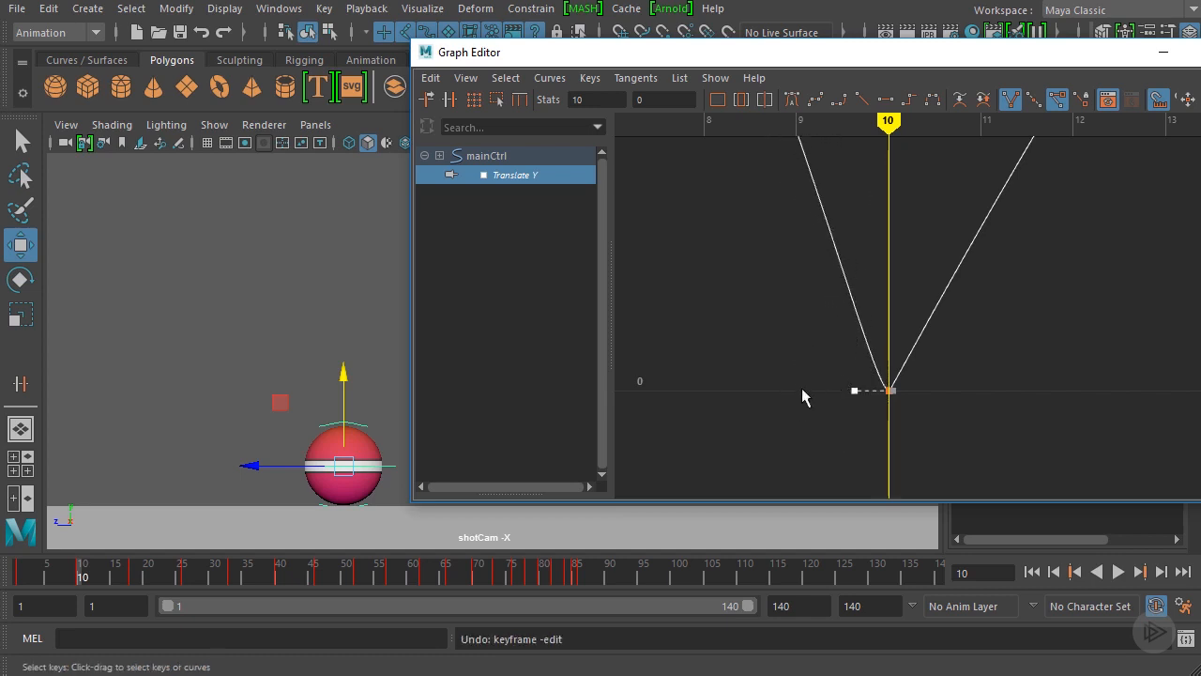
middle_click_drag(803, 396, 889, 402)
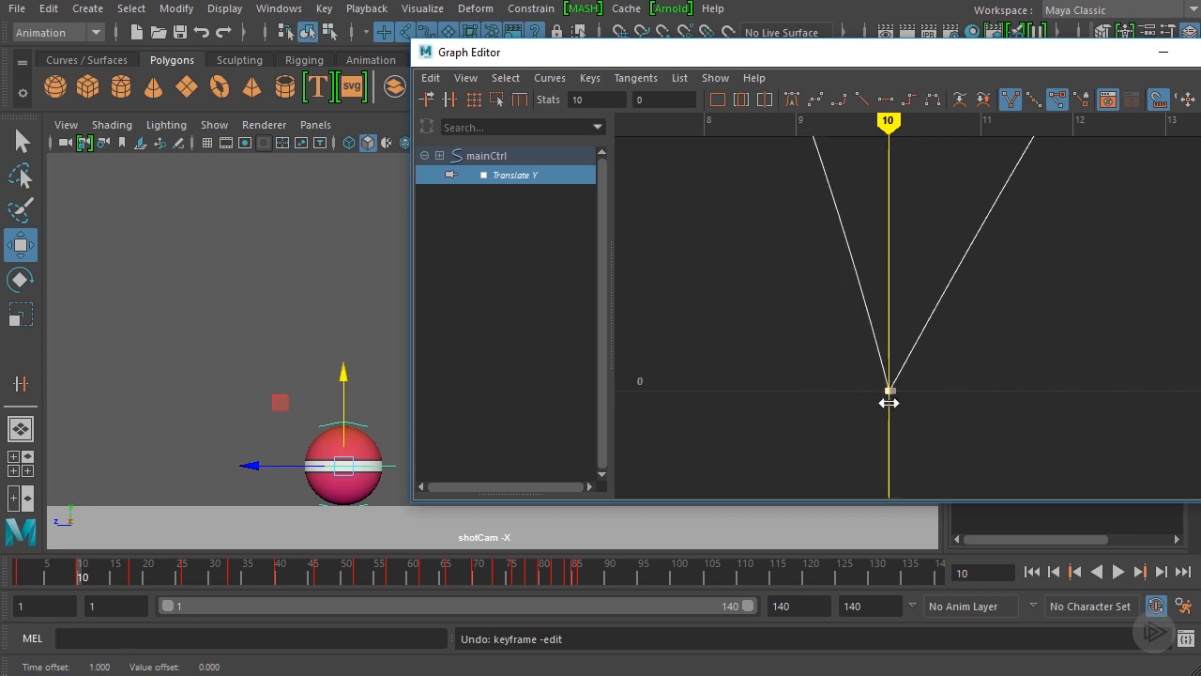
Play the animation from frame 1 to review the reshaped first bounce, then return to frame 1.
scroll(948, 357, "down", 6)
middle_click_drag(1010, 293, 1004, 356, "alt")
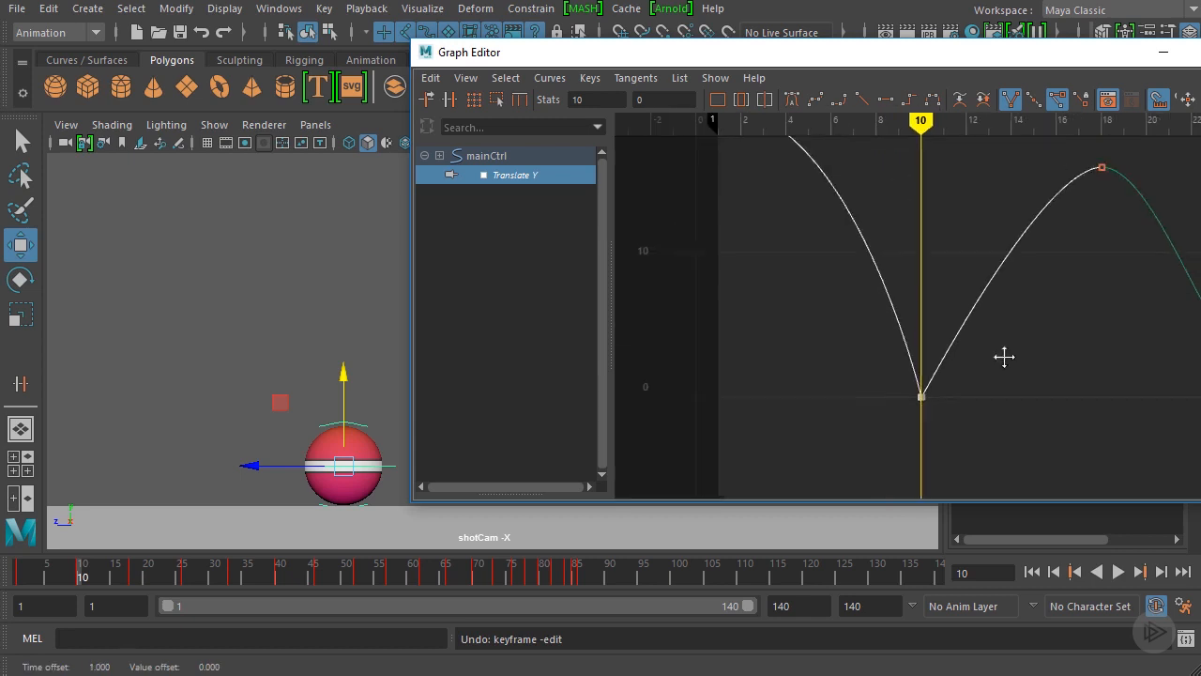
scroll(996, 338, "down", 2)
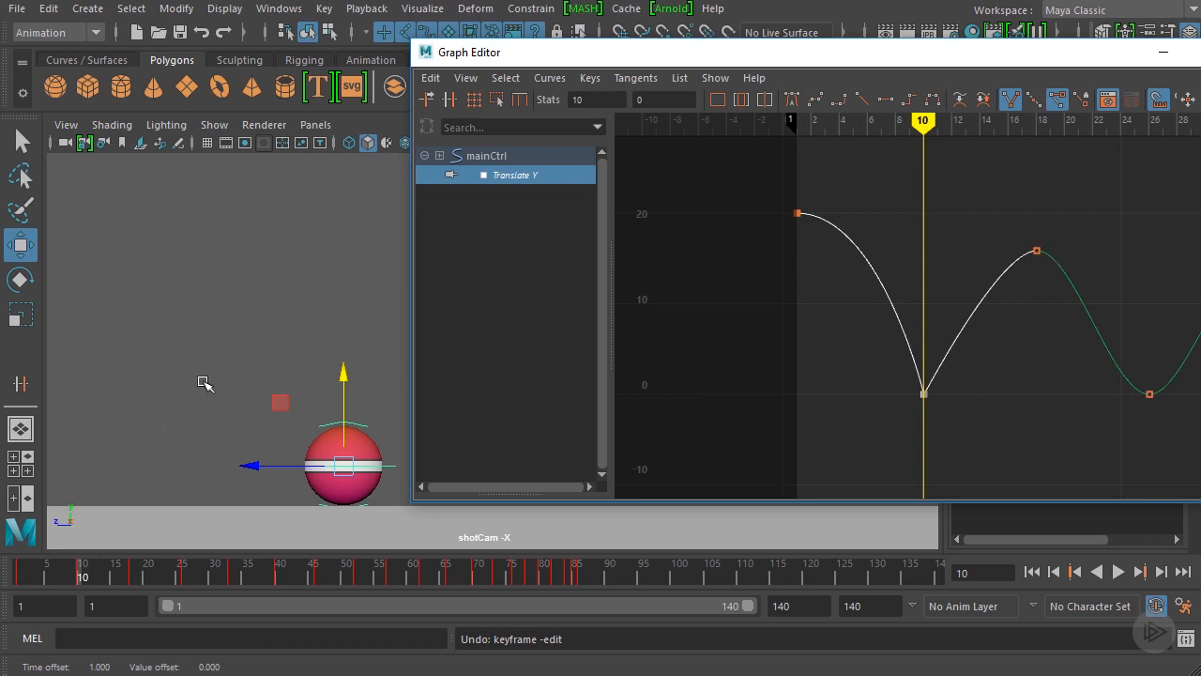
left_click(19, 571)
key("alt+v")
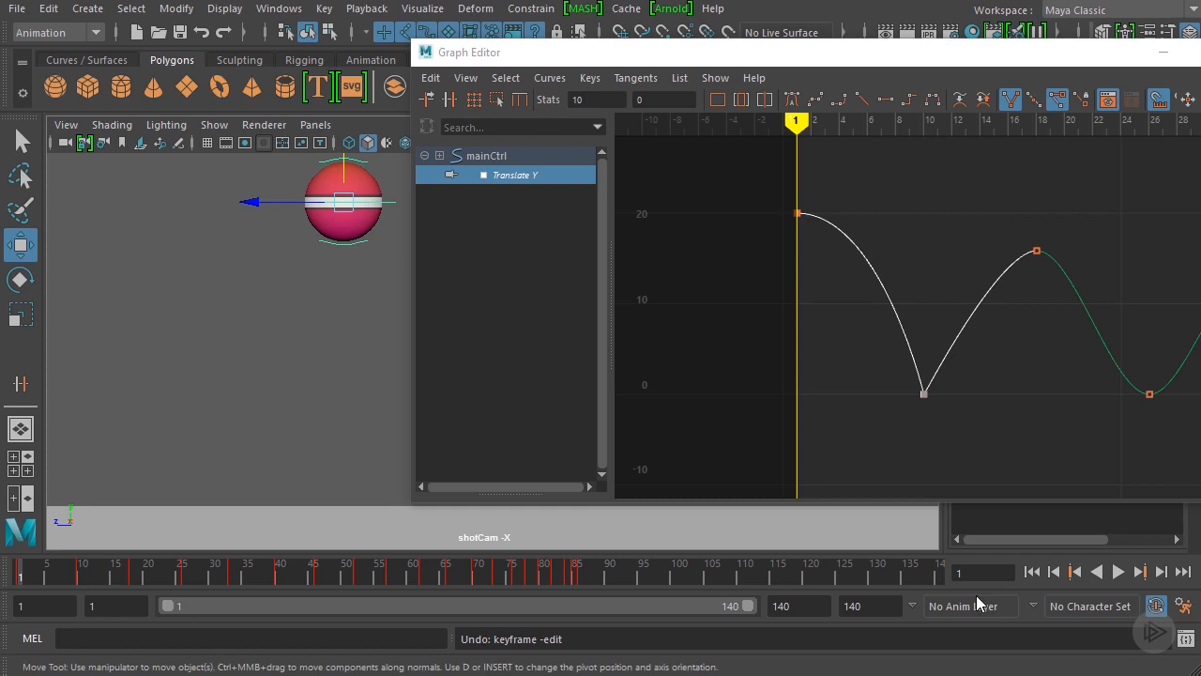
left_click(1121, 572)
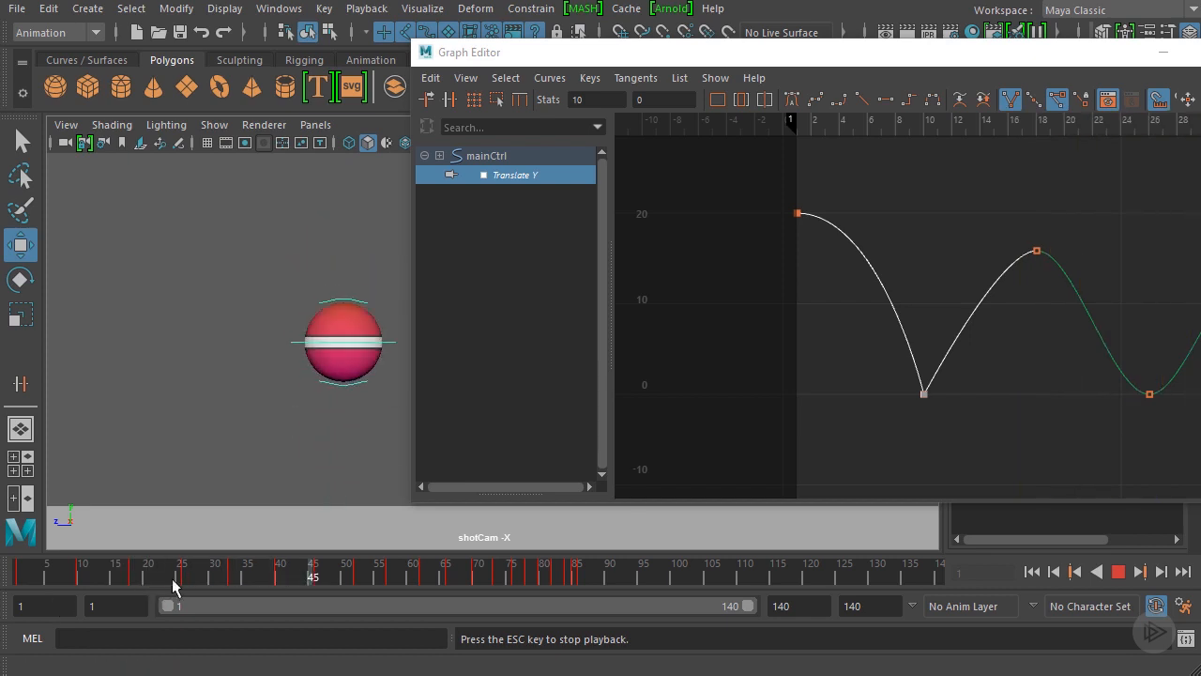
key("Escape")
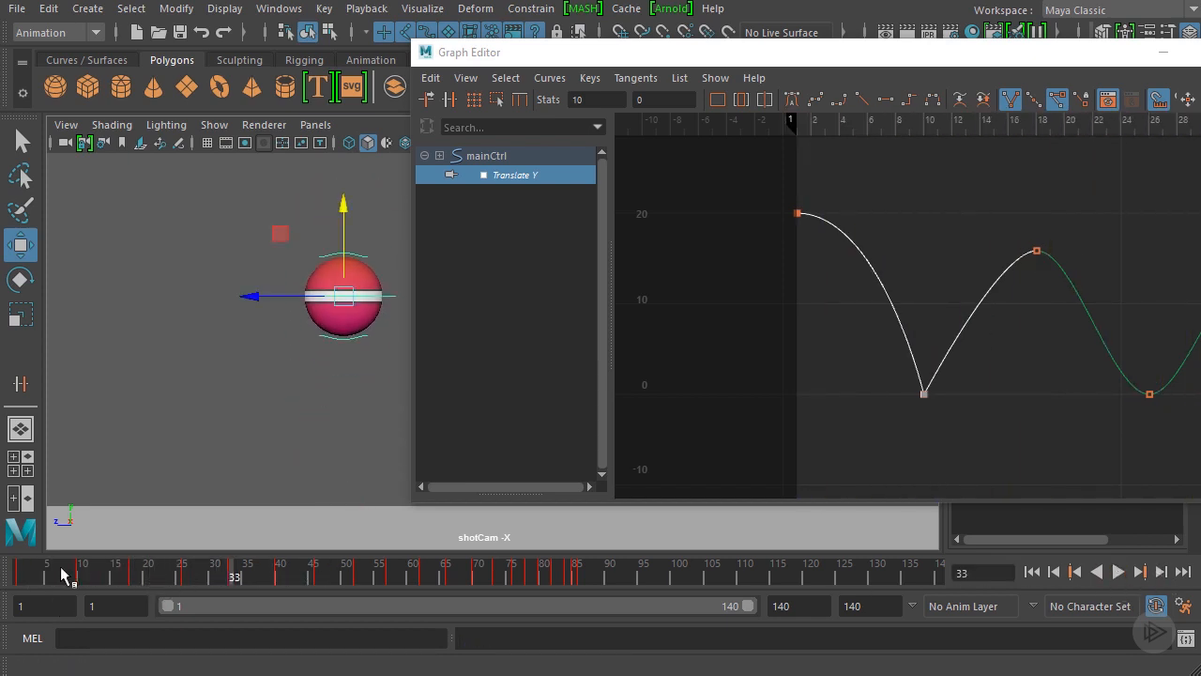
key("alt+shift+v")
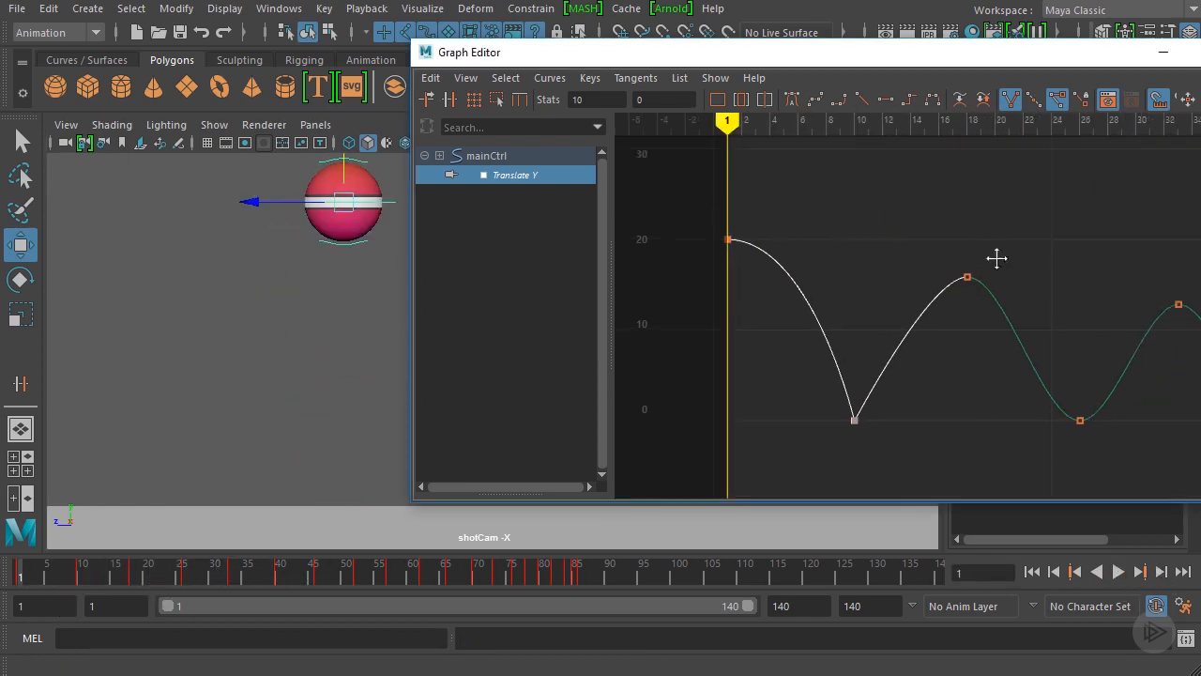
Select the outgoing tangent handle of the frame 18 peak key and lengthen it horizontally to about frame 23.
middle_click_drag(995, 257, 868, 296, "alt")
left_click_drag(958, 268, 831, 357)
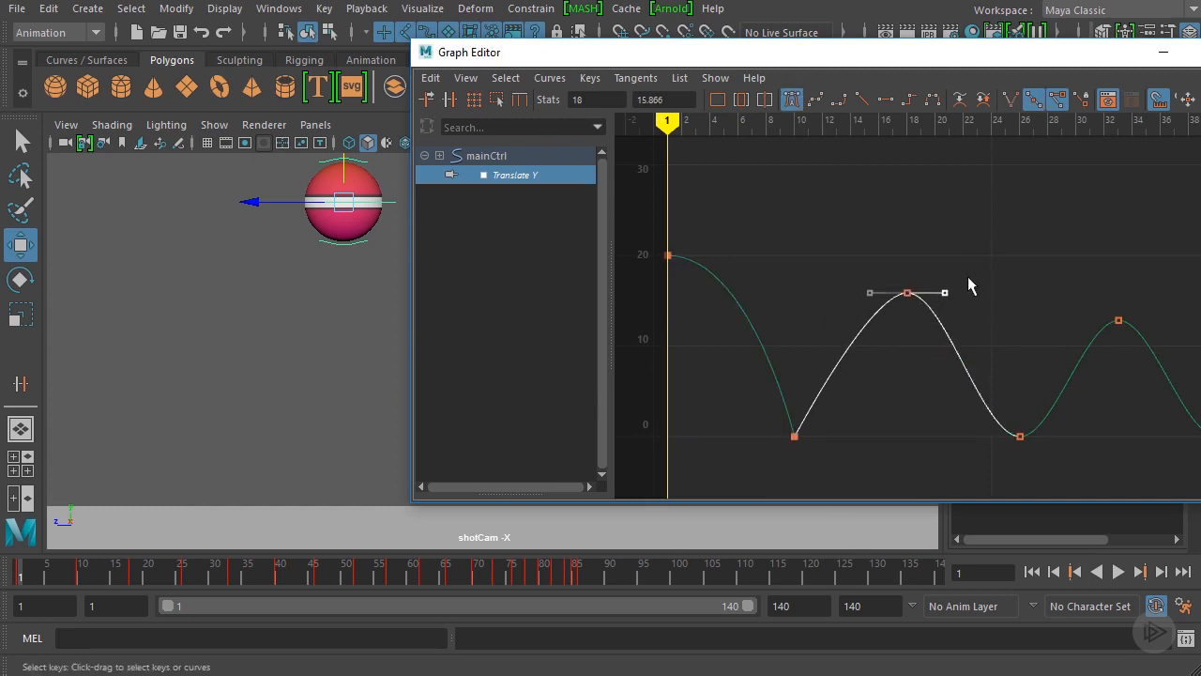
scroll(962, 270, "up", 4)
middle_click_drag(981, 254, 998, 266, "alt")
left_click_drag(992, 252, 931, 303)
scroll(941, 294, "down", 2)
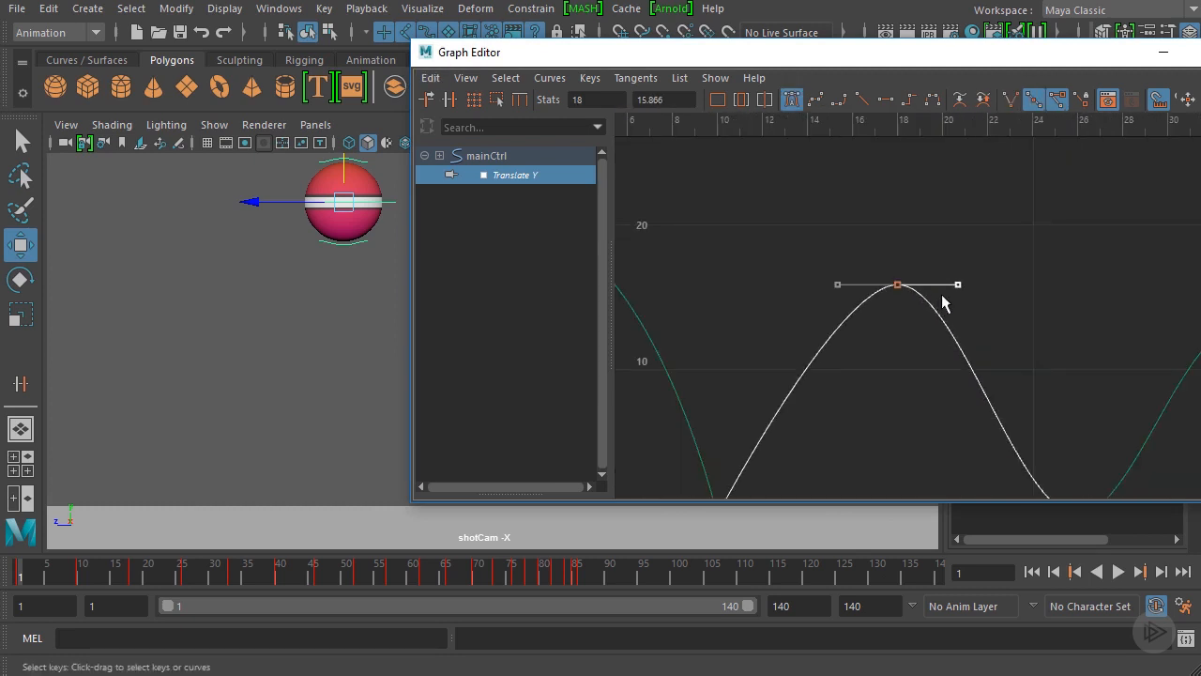
middle_click_drag(890, 341, 938, 338, "shift")
key("a")
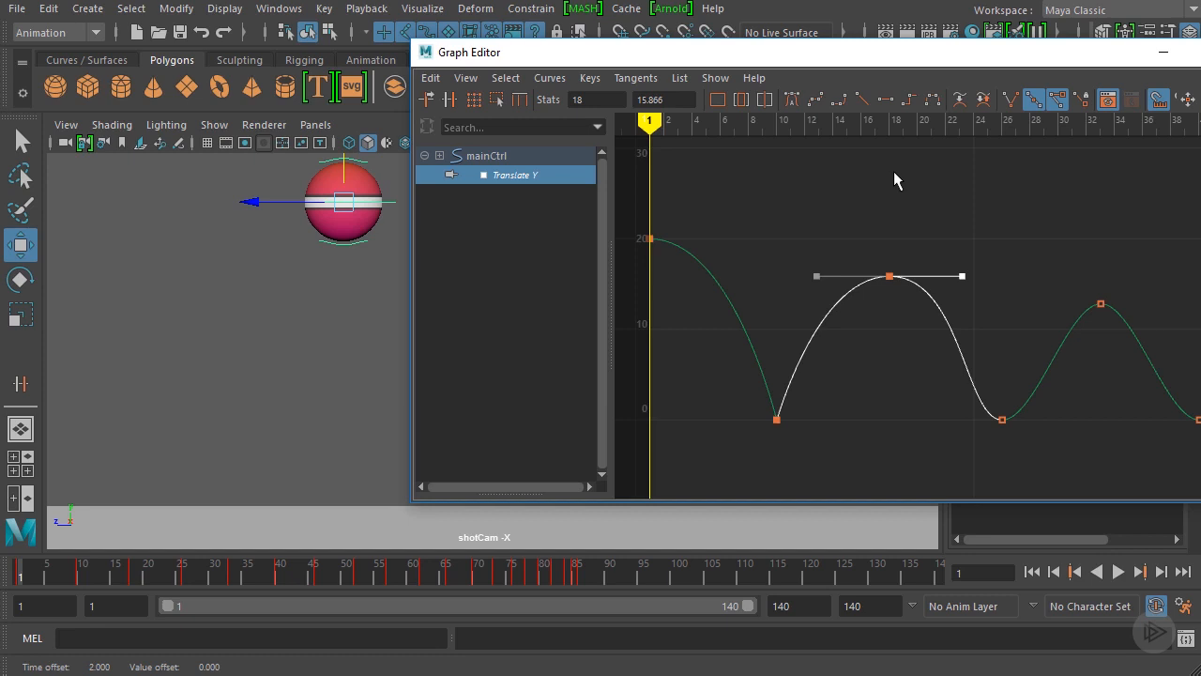
Try moving the frame 18 key's tangent handle freely and undo the tangent edits.
middle_click_drag(910, 299, 998, 334)
key("ctrl+z")
key("ctrl+z")
key("ctrl+z")
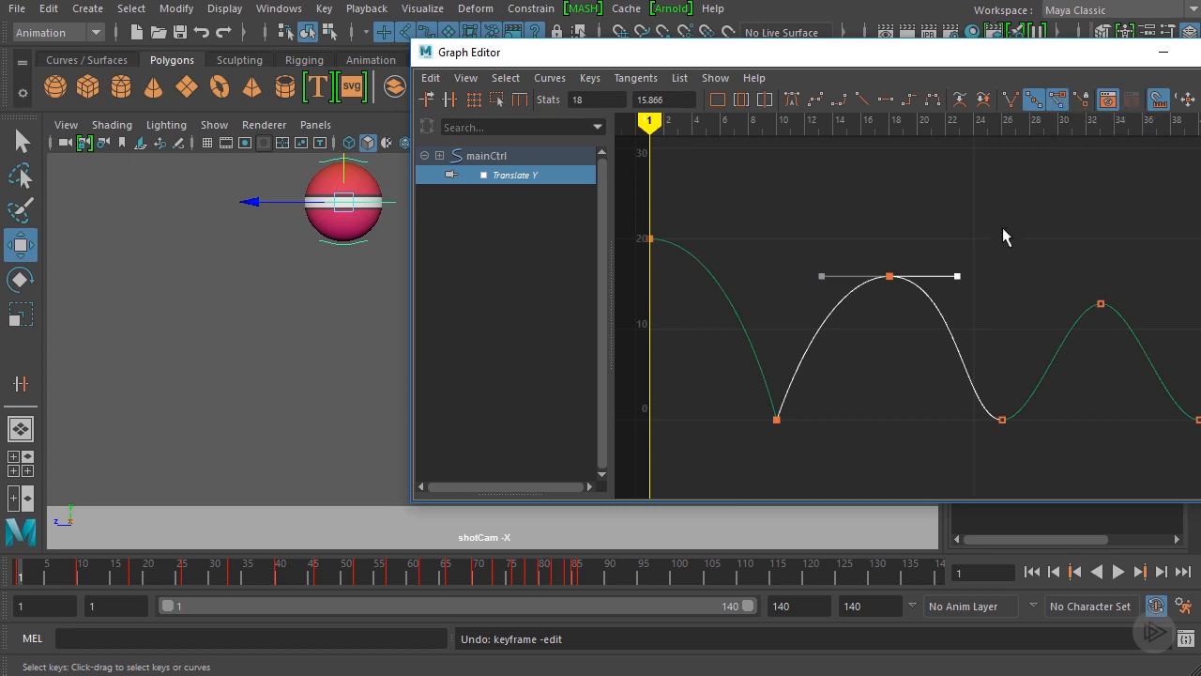
mouse_move(959, 280)
middle_mouse_down("shift")
mouse_move(997, 263)
mouse_move(930, 257)
mouse_move(957, 266)
middle_mouse_up("shift")
Lock the tangent length of the frame 18 key, try to stretch and tilt its handle, and undo the tilt.
left_click(1082, 99)
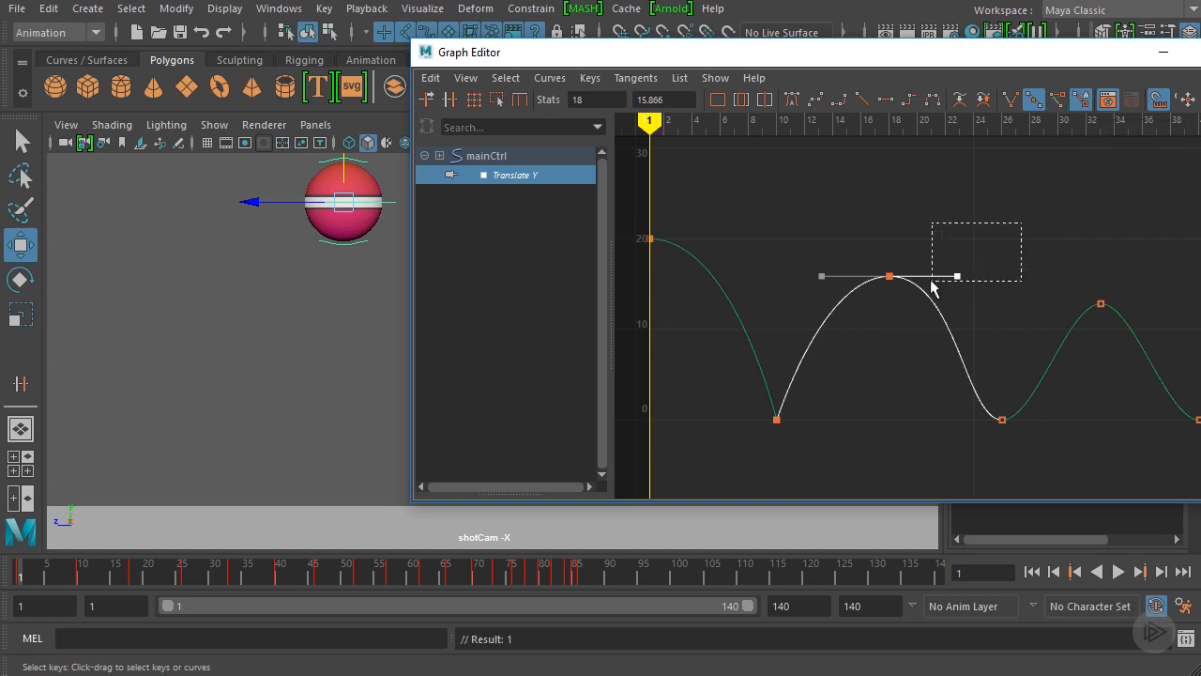
left_click_drag(932, 281, 932, 282)
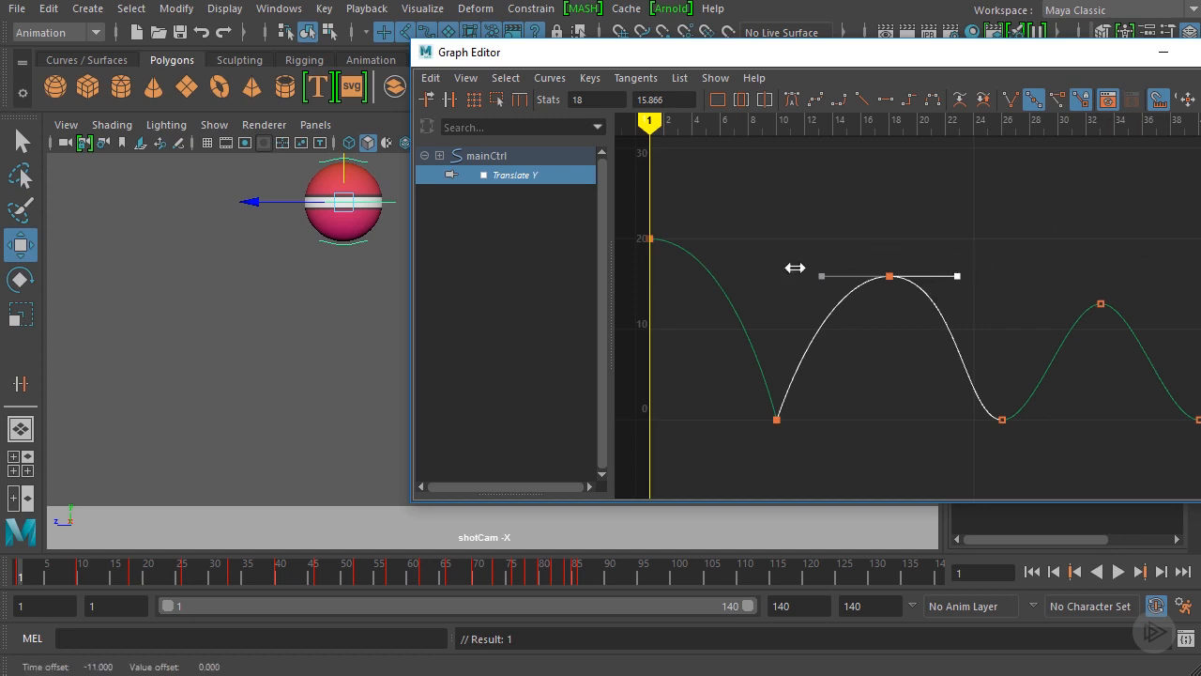
middle_click_drag(1020, 286, 995, 268)
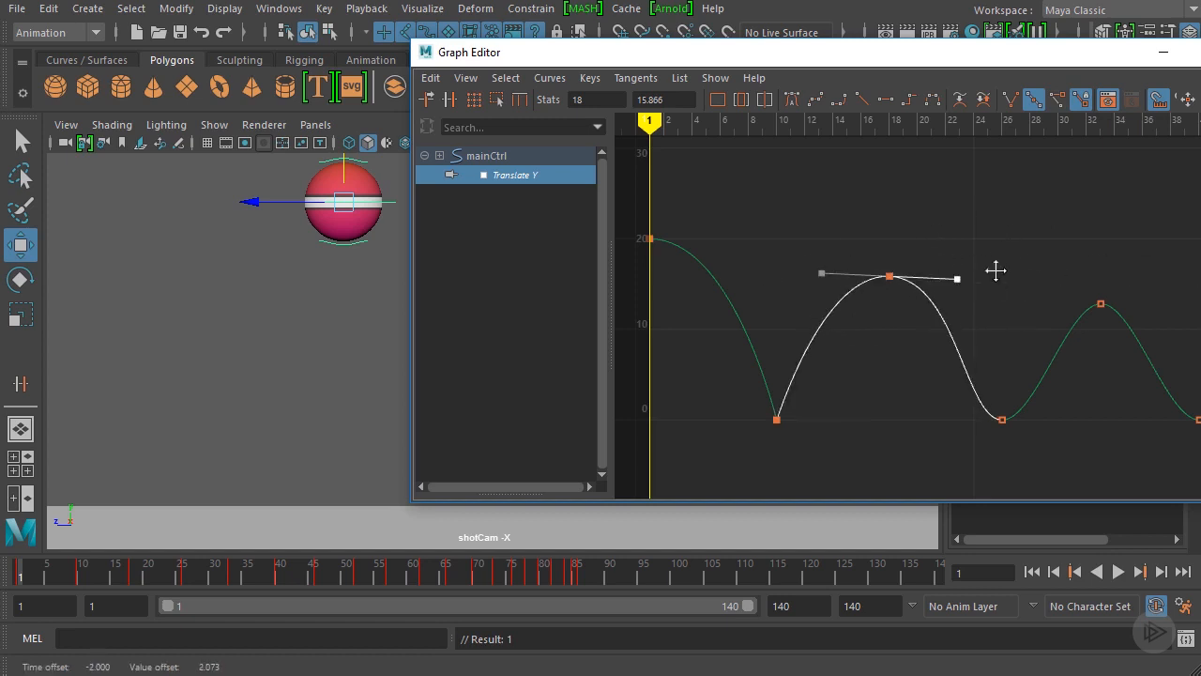
key("ctrl+z")
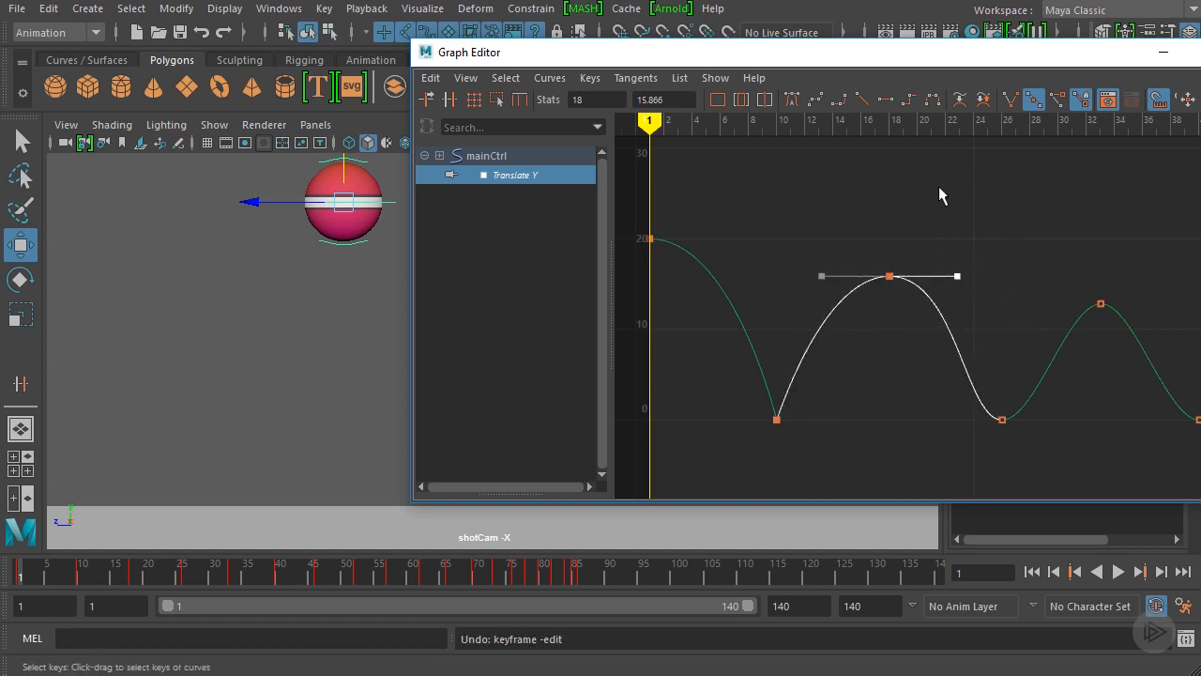
Free the tangent length of the frame 18 key and lengthen its handles horizontally, the outgoing one to about frame 24.
left_click(1058, 99)
left_click_drag(997, 254, 929, 300)
middle_click_drag(995, 267, 1022, 257)
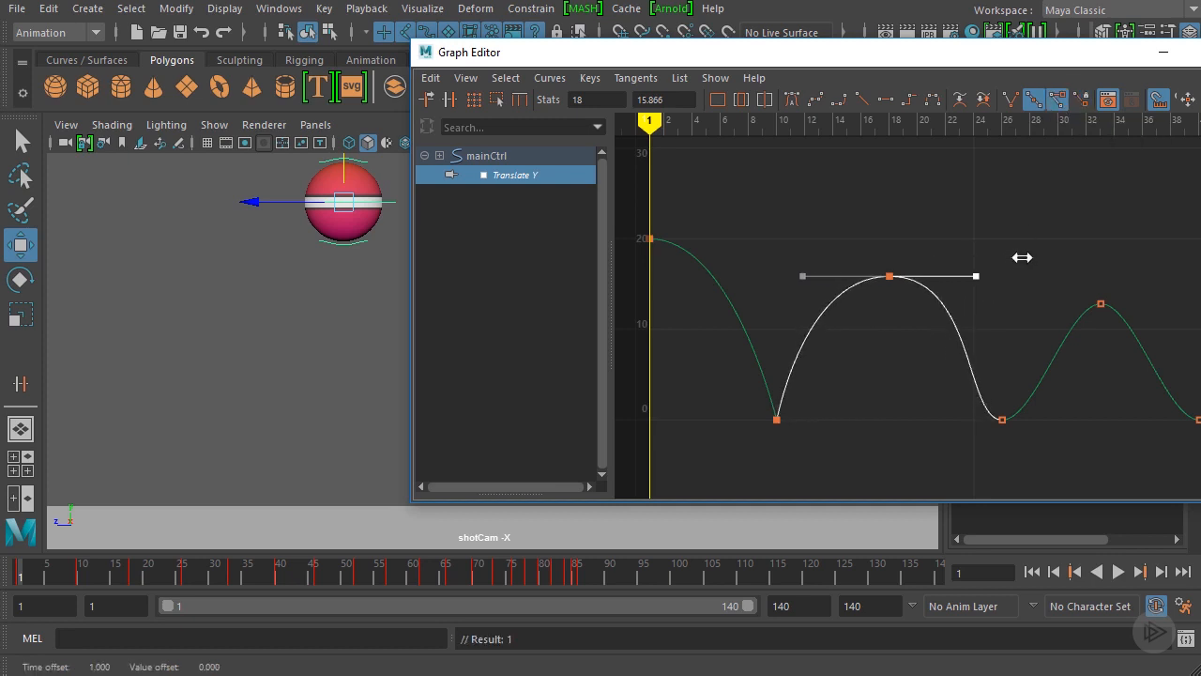
Select the ground-contact key at frame 26 and shorten its tangent handles horizontally toward the key.
middle_click_drag(1053, 360, 987, 273, "alt")
scroll(986, 276, "up", 3)
left_click_drag(951, 328, 958, 367)
middle_click_drag(1080, 338, 956, 351, "shift")
Break the tangents of the frame 26 key and collapse its incoming handle into the key.
left_click(1010, 98)
scroll(972, 323, "up", 3)
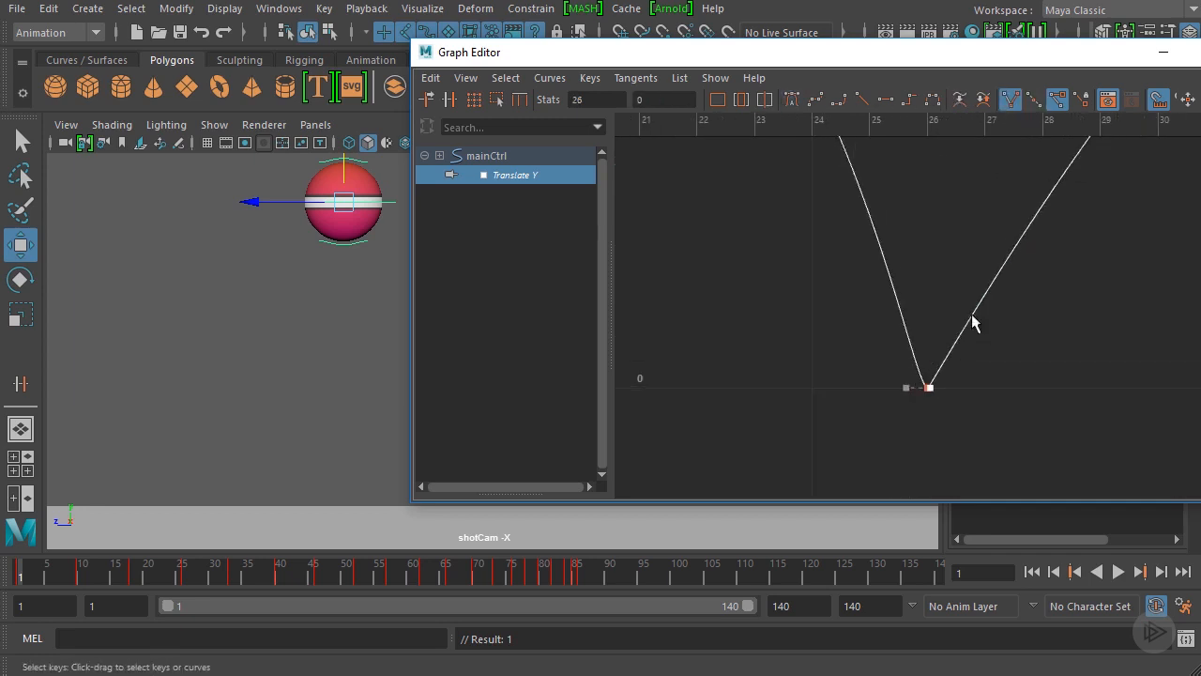
middle_click_drag(805, 365, 941, 365, "shift")
scroll(985, 317, "down", 3)
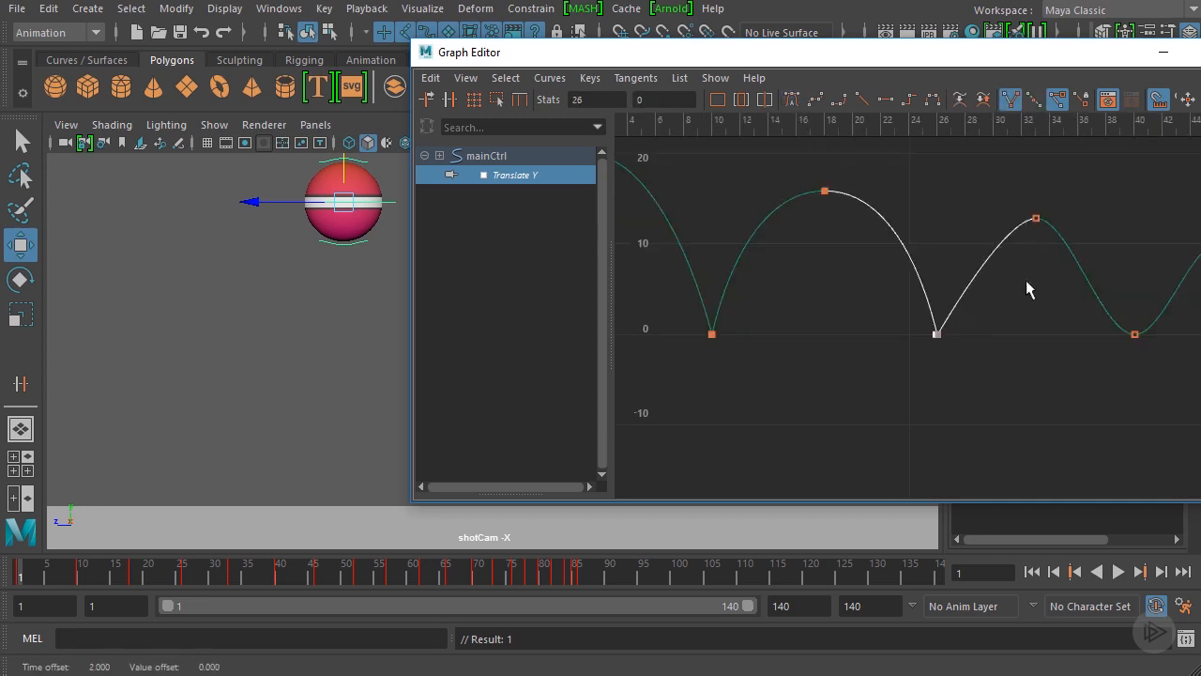
Select the peak key at frame 33 and lengthen its tangent handles horizontally to round the top of the arc.
middle_click_drag(1030, 242, 920, 311, "alt")
left_click_drag(972, 246, 906, 308)
left_click_drag(962, 273, 951, 315)
middle_click_drag(946, 328, 989, 335, "shift")
Shorten the handles of the frame 40 ground-contact key, break its tangents and collapse the incoming handle into the key.
middle_click_drag(985, 386, 926, 345, "alt")
left_click_drag(928, 347, 971, 377)
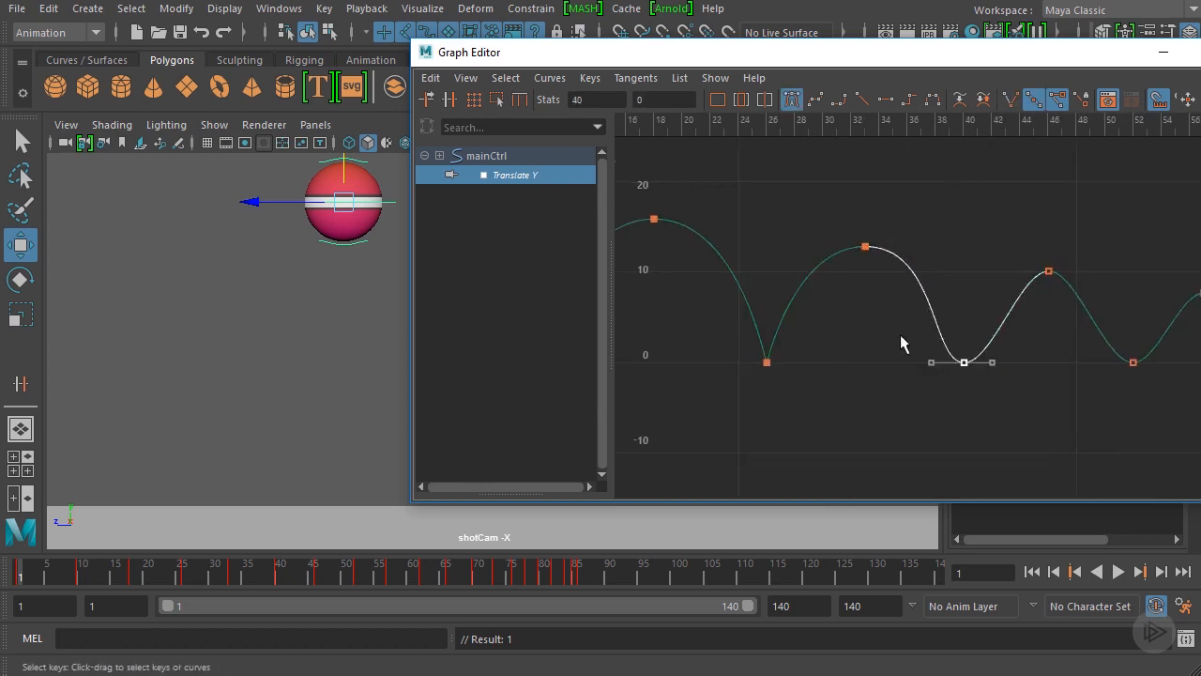
middle_click_drag(866, 378, 934, 378, "shift")
scroll(1007, 343, "up", 3)
left_click(1009, 100)
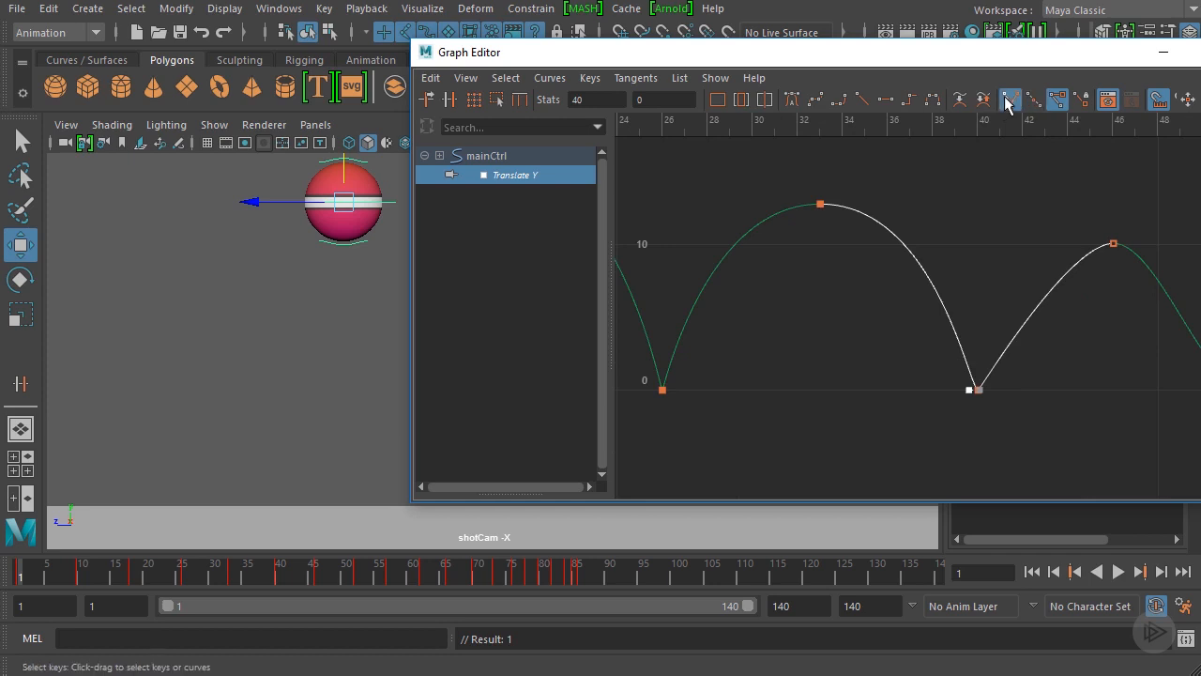
left_click_drag(904, 385, 948, 408)
middle_click_drag(894, 392, 858, 384, "shift")
Lengthen the frame 46 peak key's handles horizontally, and collapse the frame 52 contact key's handles with broken tangents.
left_click_drag(977, 219, 1024, 267)
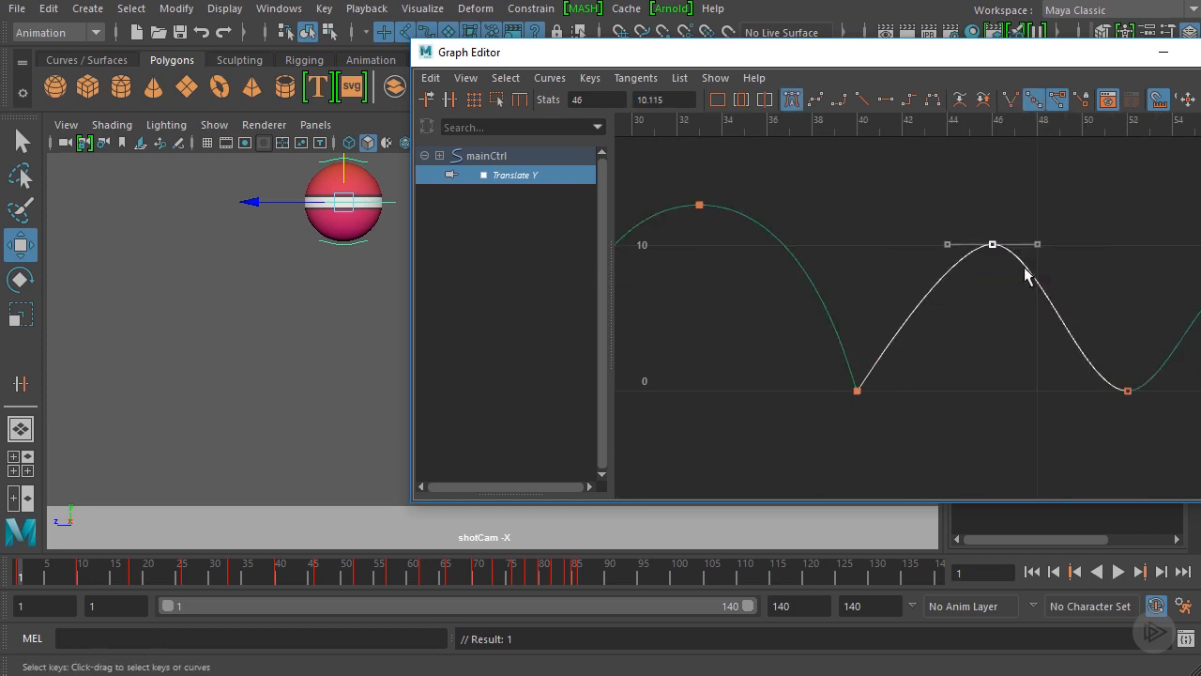
middle_click_drag(1001, 295, 784, 232, "shift")
left_click_drag(890, 268, 799, 326)
middle_click_drag(764, 327, 822, 326, "shift")
left_click_drag(850, 321, 890, 294)
middle_click_drag(943, 280, 874, 285, "shift")
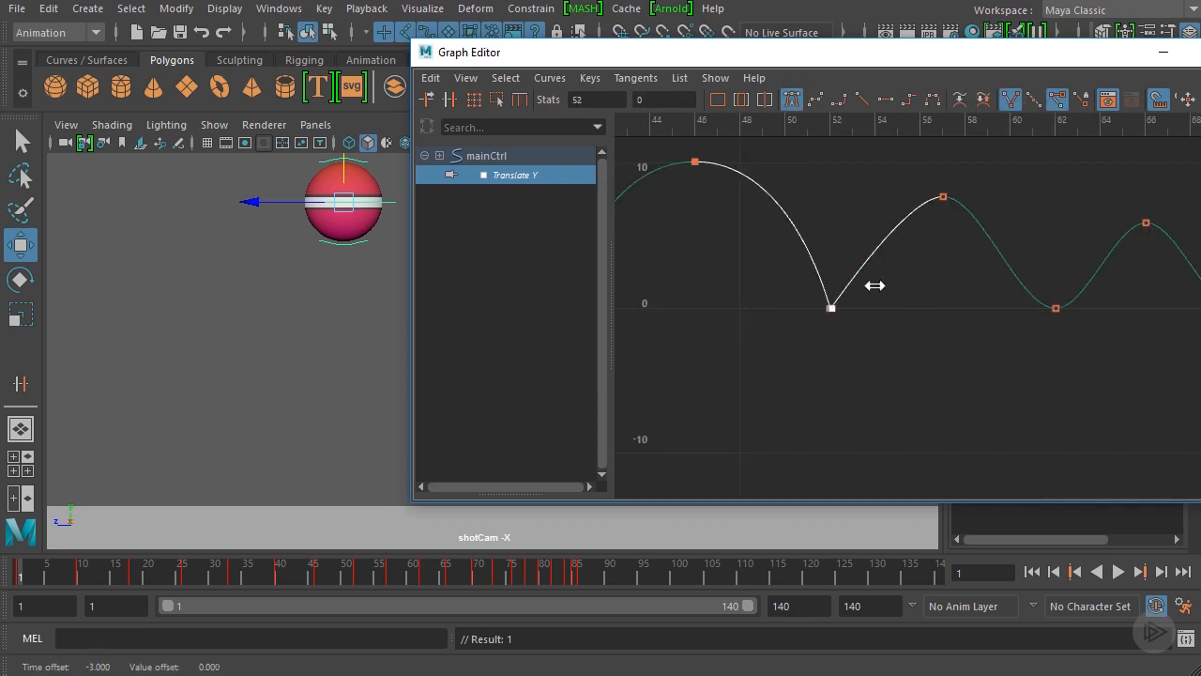
Select the peak key at frame 57 and lengthen its tangent handles horizontally, the outgoing one to about frame 60.5.
middle_click_drag(971, 240, 945, 261, "alt")
left_click(916, 218)
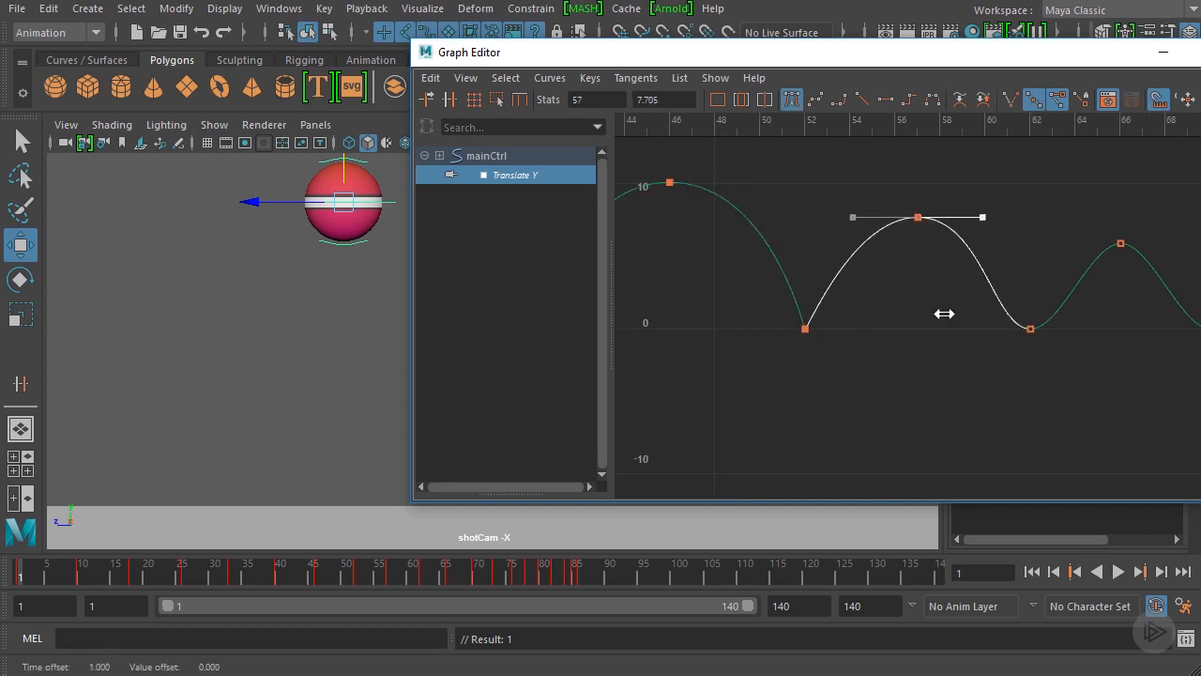
middle_click_drag(918, 227, 870, 234, "alt")
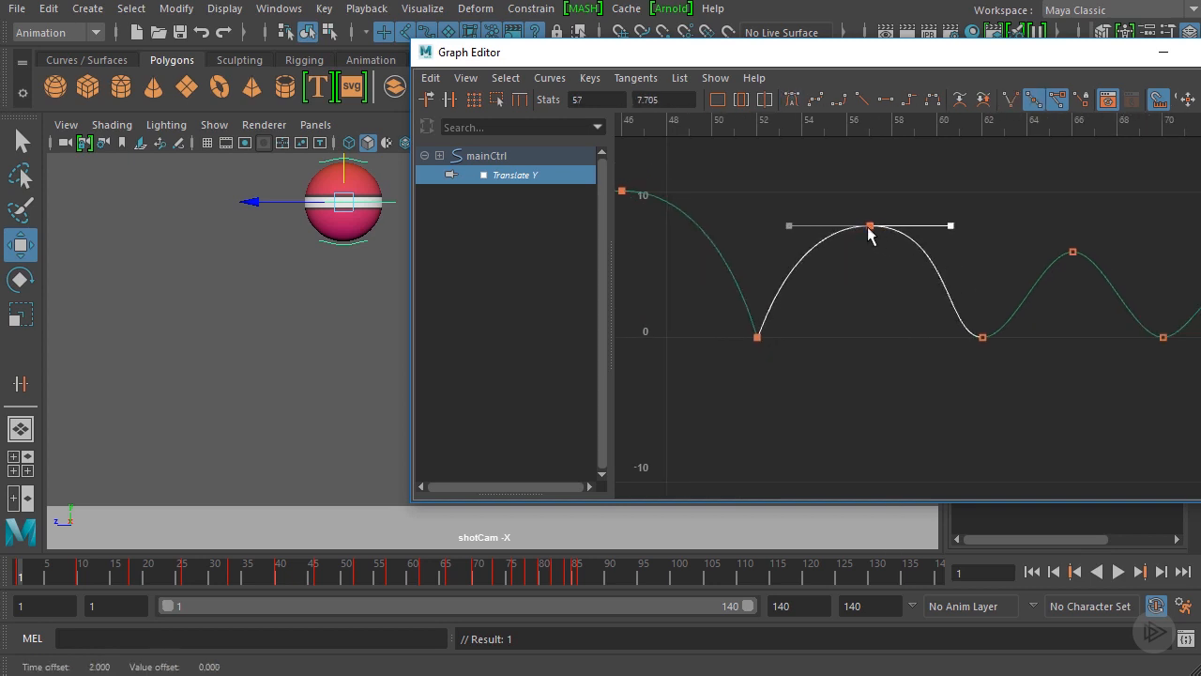
Break the tangents of the frame 62 ground-contact key and shorten its handles into the key for a sharp contact.
left_click_drag(1025, 282, 956, 362)
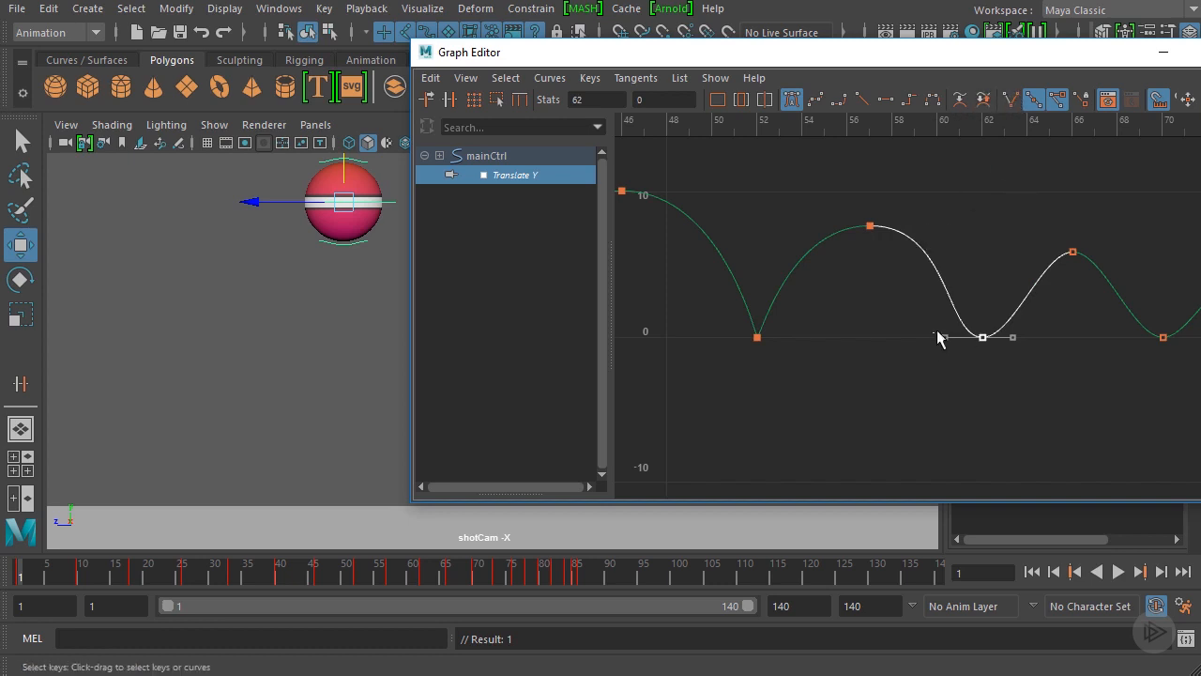
left_click(1011, 100)
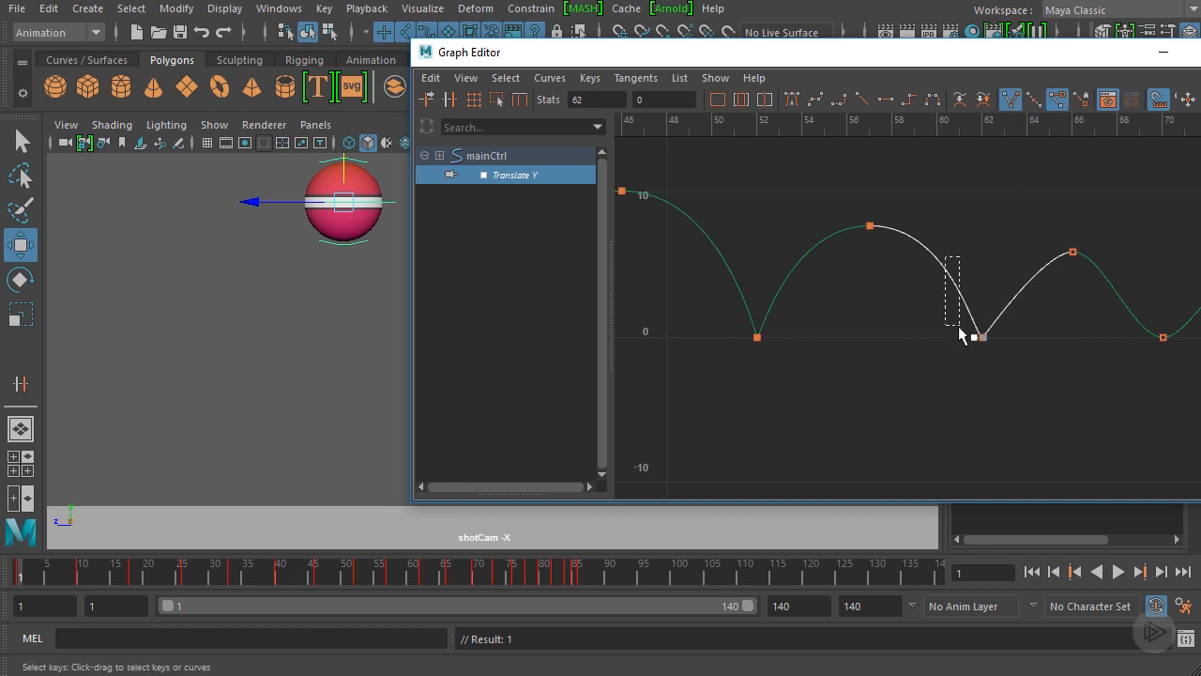
middle_click_drag(924, 337, 934, 337, "shift")
Select the peak key at frame 66 and lengthen its tangent handles horizontally, the outgoing one to about frame 68.5.
middle_click_drag(1032, 304, 936, 303, "alt")
left_click_drag(942, 266, 990, 266)
middle_click_drag(987, 273, 933, 259, "shift")
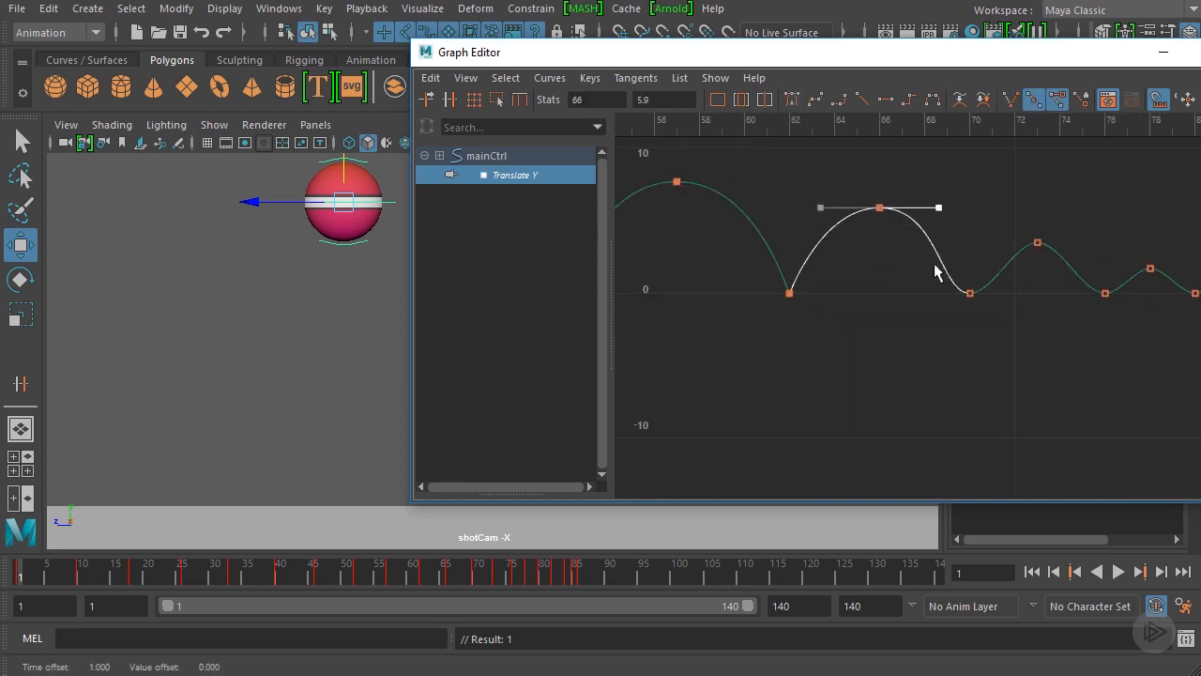
Break the tangents of the frame 70 ground-contact key and collapse its handles into the key.
left_click_drag(987, 272, 915, 331)
left_click(1011, 100)
left_click_drag(915, 273, 945, 300)
middle_click_drag(945, 305, 977, 308, "shift")
Lengthen the tangent handles of the frame 73 peak key horizontally to about frames 71 and 75.
left_click_drag(991, 292, 986, 300)
middle_click_drag(1025, 270, 919, 285, "shift")
scroll(896, 285, "up", 5)
middle_click_drag(922, 242, 982, 306, "alt")
left_click(928, 238)
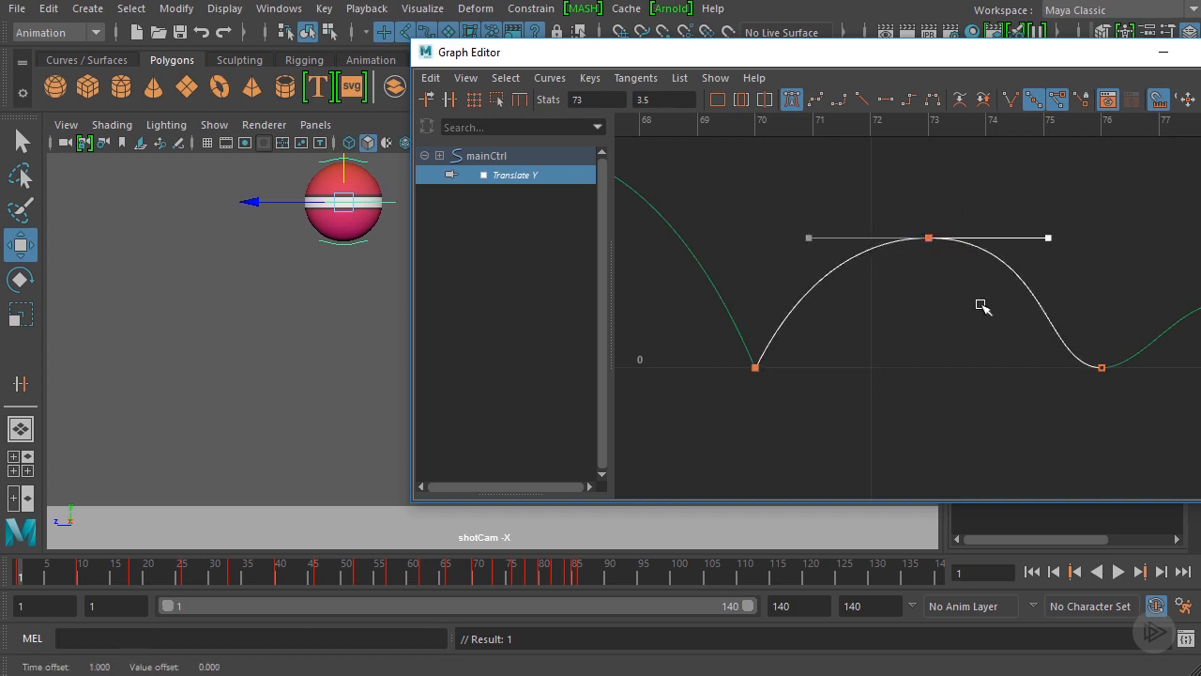
Shorten the handles of the frame 76 ground-contact key, break its tangents and collapse the incoming handle into the key.
middle_click_drag(1061, 300, 932, 268, "alt")
left_click(973, 335)
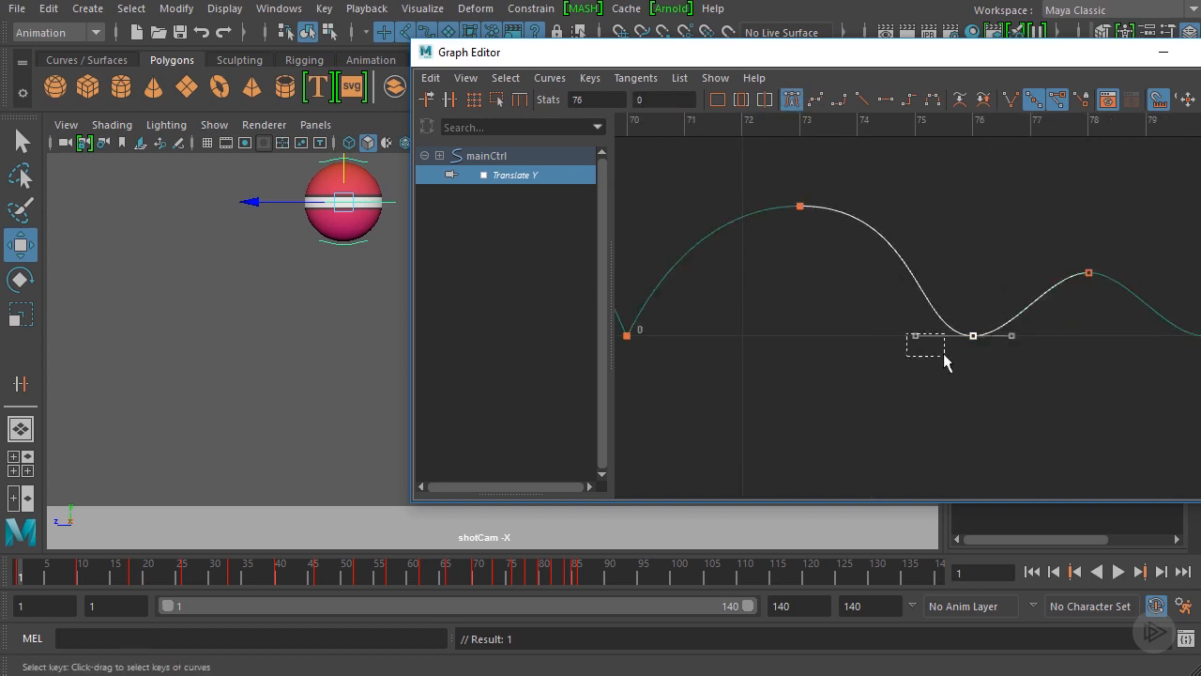
left_click_drag(946, 363, 946, 362)
middle_click_drag(946, 362, 983, 286, "shift")
left_click(1012, 104)
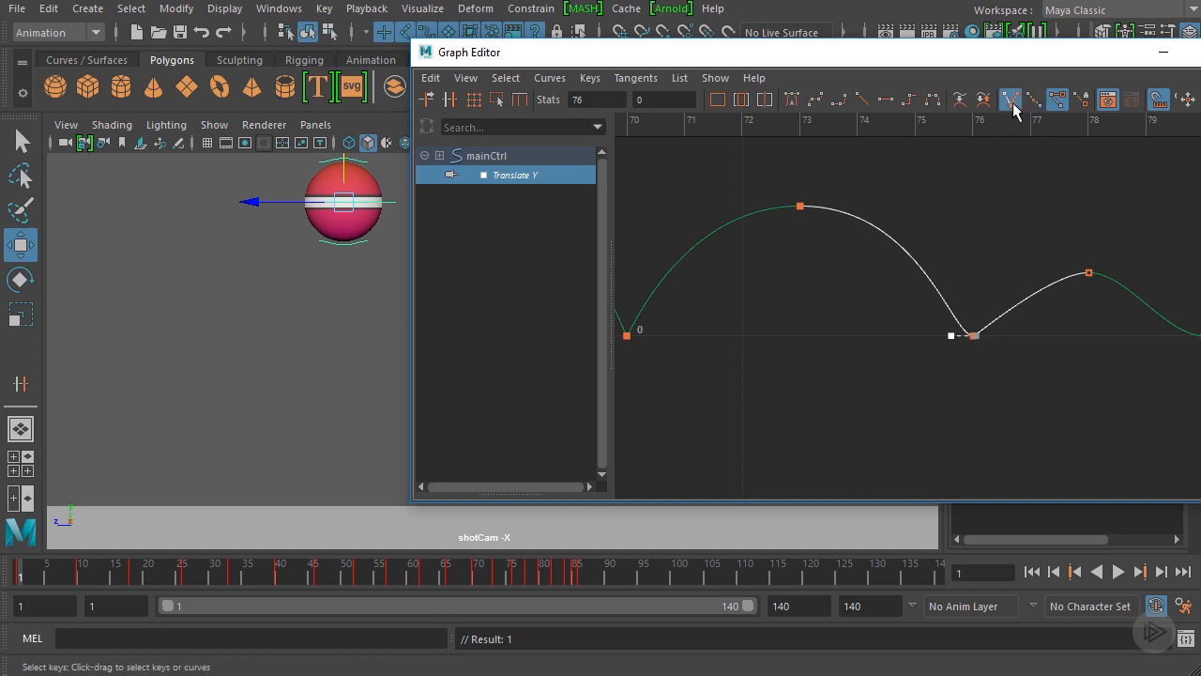
middle_click_drag(892, 337, 951, 341, "shift")
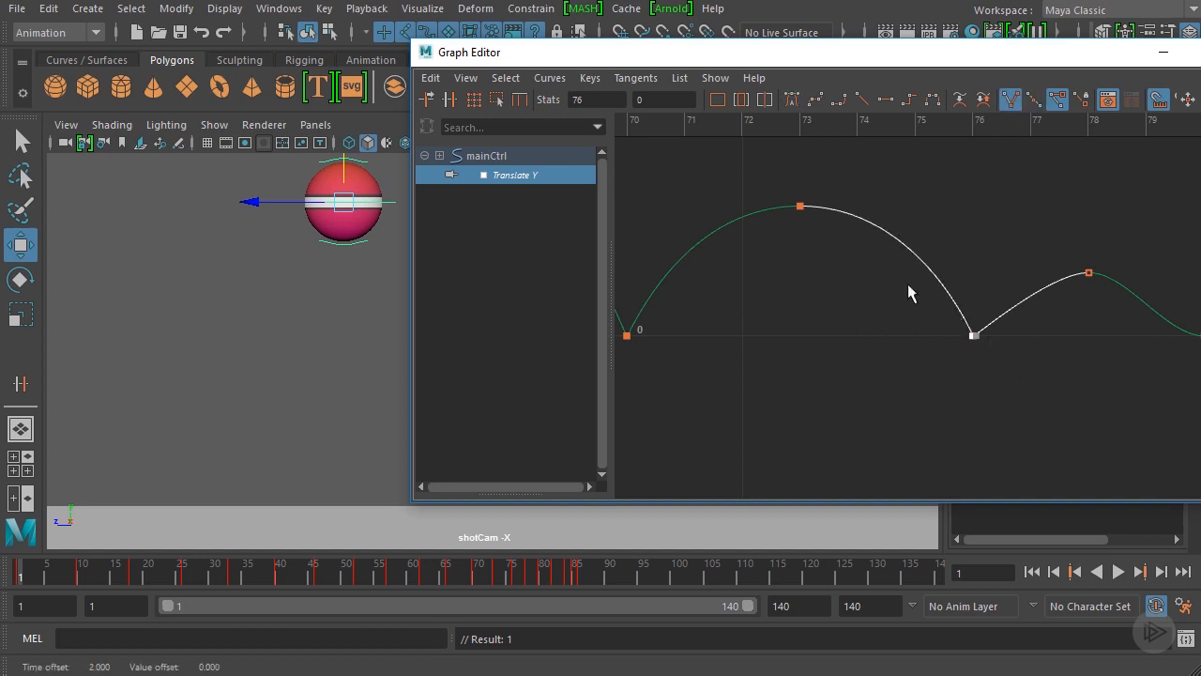
Select the peak key at frame 78 and lengthen its tangent handles horizontally to round the small arc.
middle_click_drag(1044, 308, 698, 332, "alt")
scroll(910, 292, "down", 2)
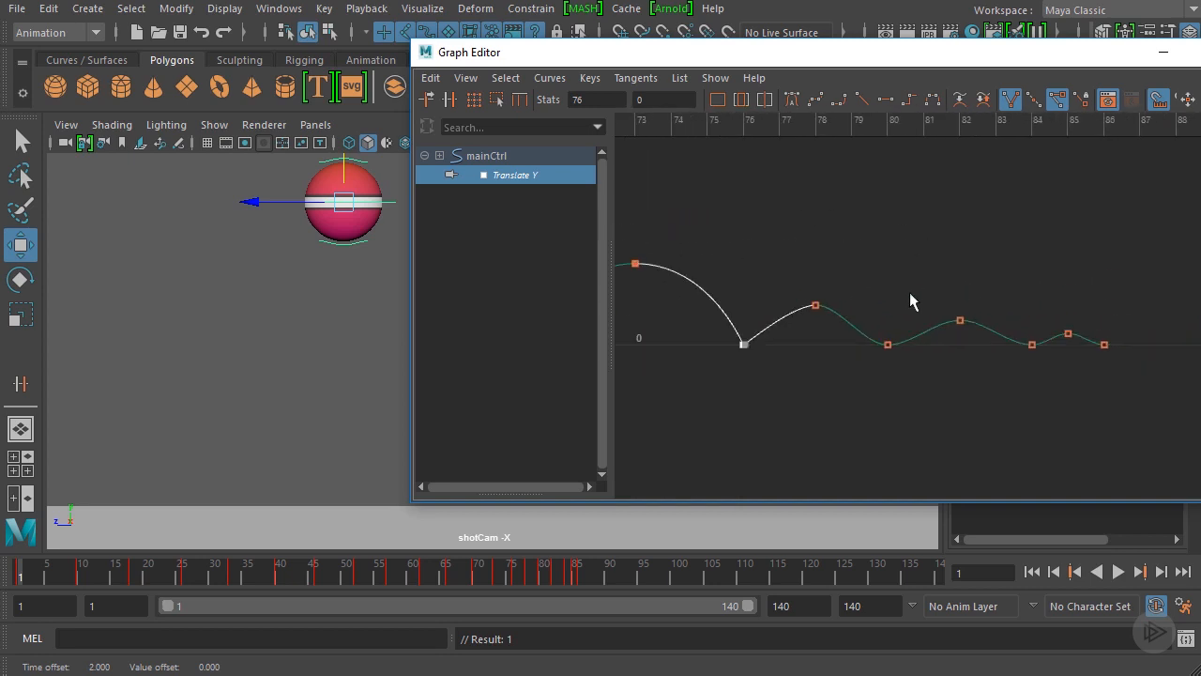
scroll(861, 255, "up", 2)
left_click_drag(778, 274, 725, 314)
middle_click_drag(796, 272, 867, 281, "alt")
left_click_drag(902, 272, 846, 322)
middle_click_drag(914, 273, 958, 268, "shift")
Collapse the tangent handles of the frame 80 contact key and lengthen those of the frame 82 peak key horizontally.
left_click_drag(898, 396, 897, 397)
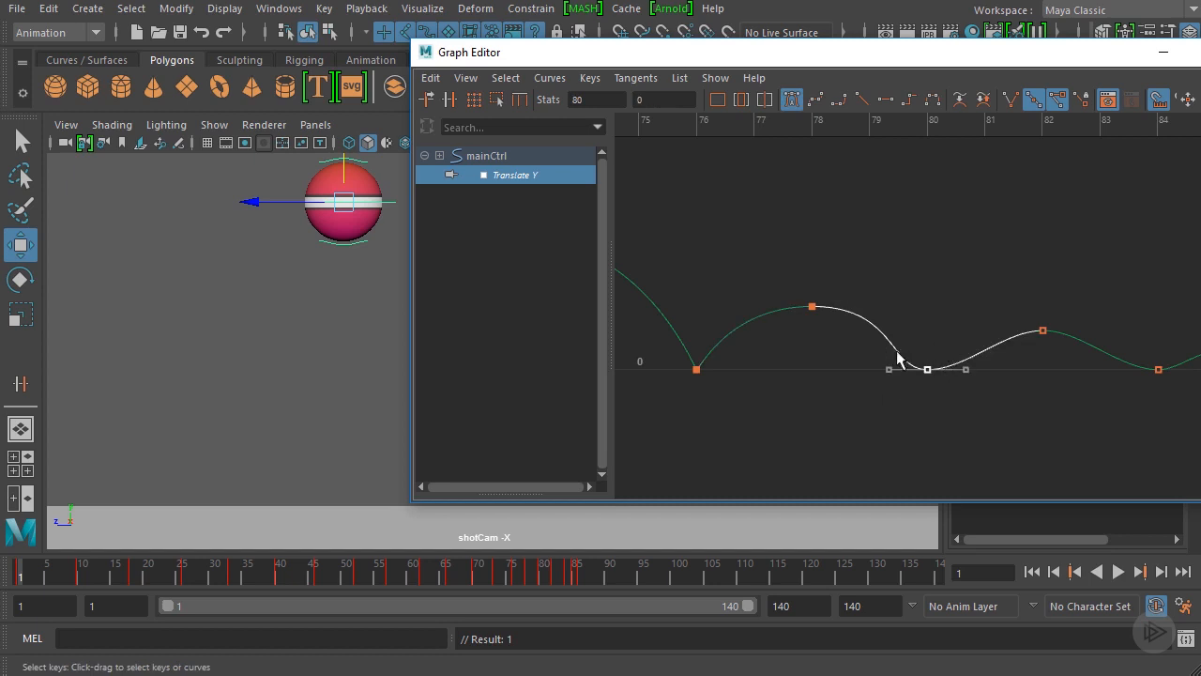
middle_click_drag(892, 364, 1018, 327, "shift")
left_click_drag(1026, 338, 1026, 341)
left_click_drag(1086, 306, 1067, 364)
middle_click_drag(1067, 364, 1002, 321, "shift")
Shorten the handles of the frame 84 ground-contact key, break its tangents and collapse both handles into the key.
left_click_drag(1001, 321, 1049, 343)
middle_click_drag(1050, 343, 1013, 357, "shift")
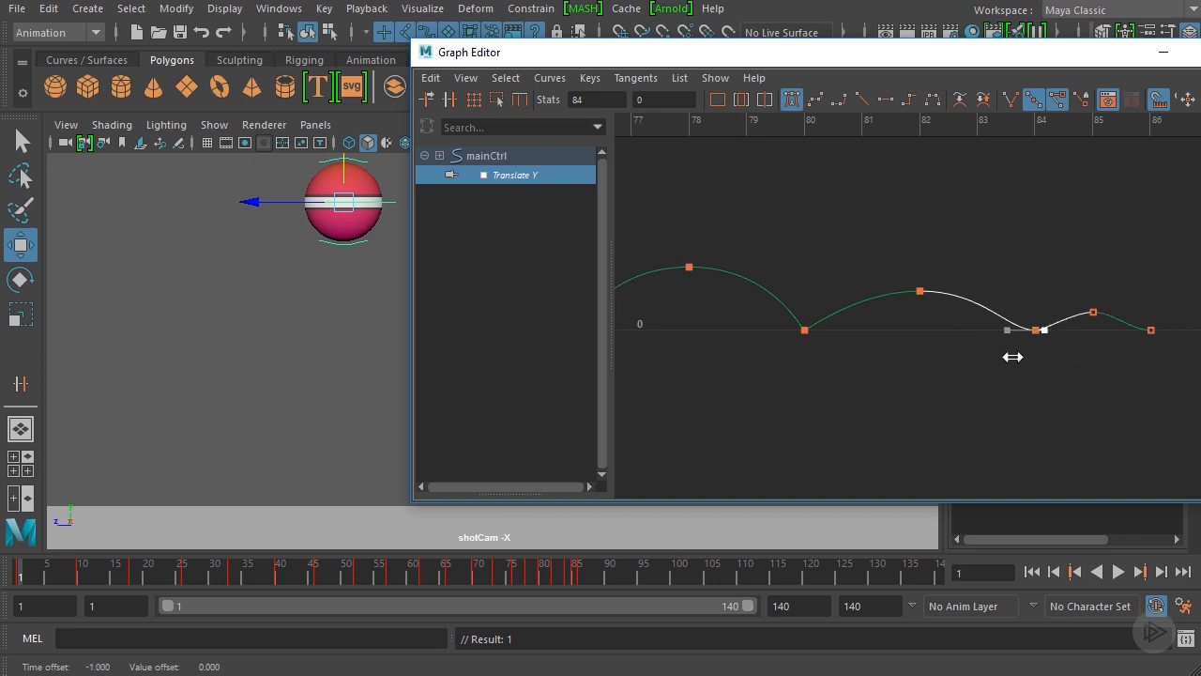
left_click(1012, 98)
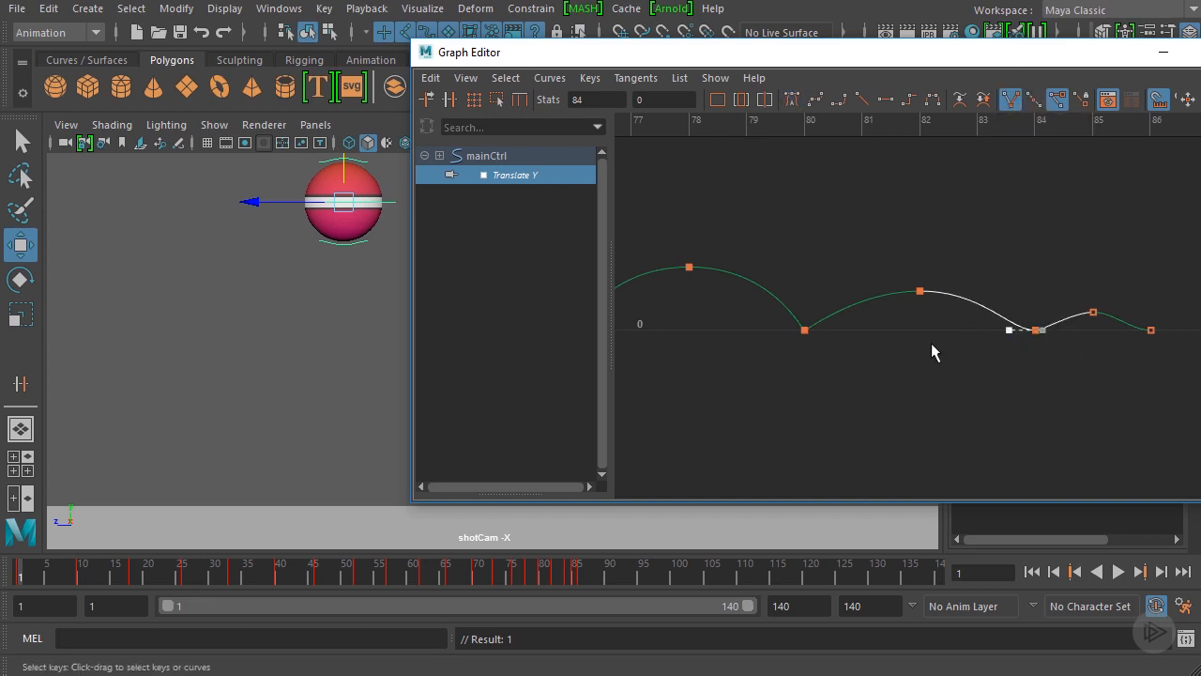
right_click_drag(1049, 360, 1048, 310, "alt")
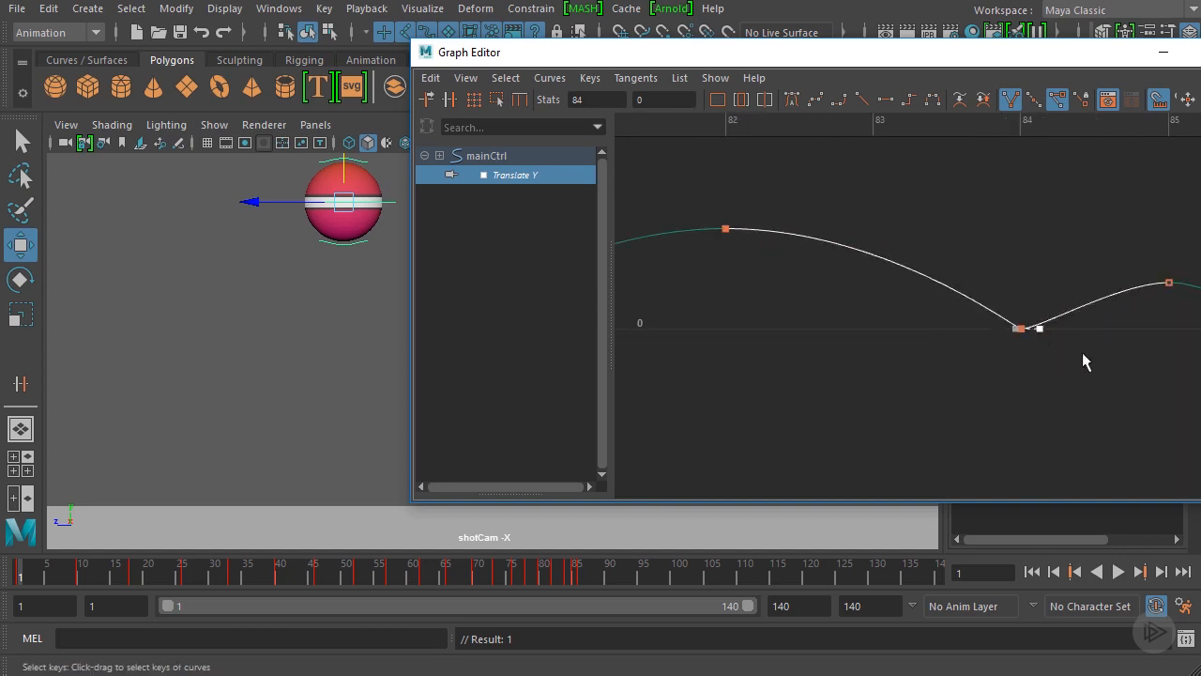
middle_click_drag(1043, 341, 1041, 341)
Lengthen the frame 85 peak key's handles to about frames 84.5 and 85.5, and shorten the final frame 86 key's handles horizontally.
middle_click_drag(1134, 296, 1016, 294, "alt")
left_click_drag(1079, 258, 1038, 305)
mouse_move(1068, 328)
middle_mouse_down("shift")
mouse_move(1095, 331)
mouse_move(1080, 319)
middle_mouse_up("shift")
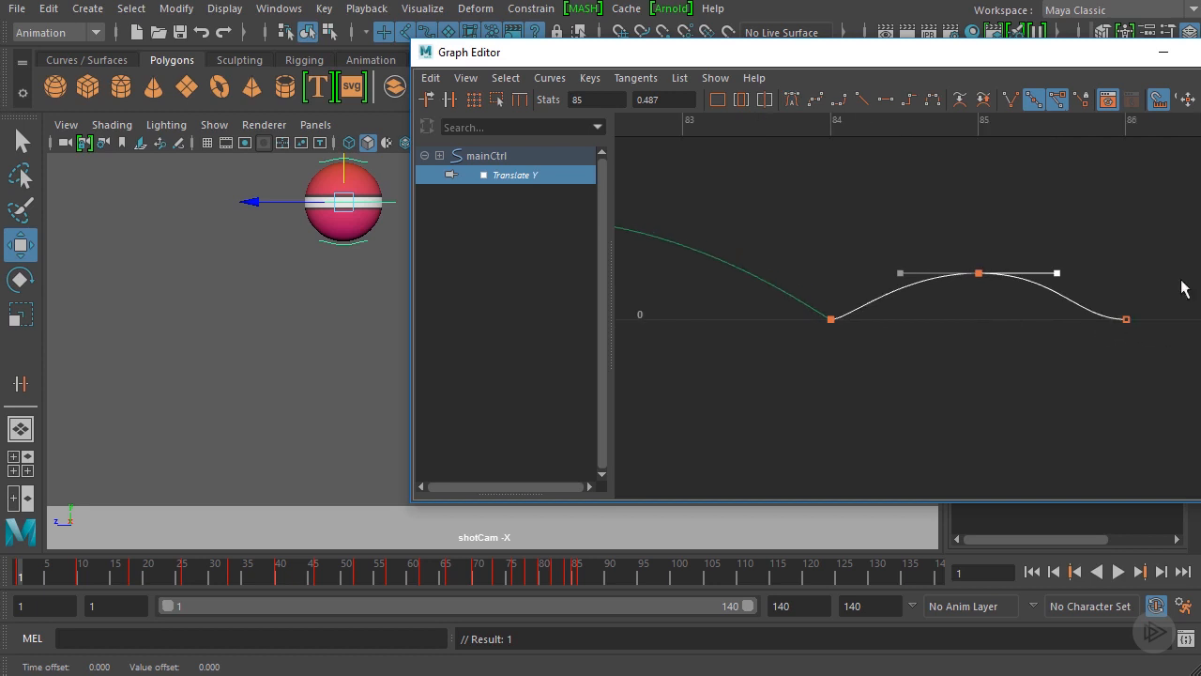
left_click_drag(1182, 285, 1103, 343)
middle_click_drag(1002, 346, 1164, 358, "shift")
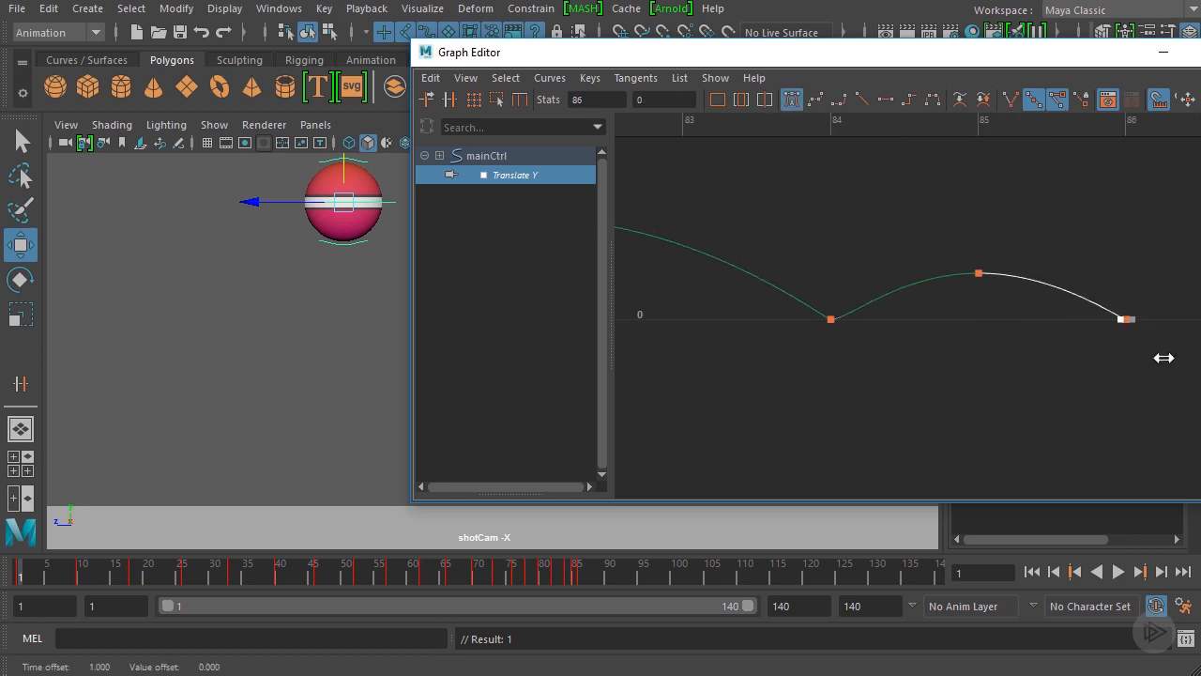
Play back the bounce with the Graph Editor moved aside and review the ball's timing against the whole Translate Y curve.
right_click_drag(1128, 360, 831, 343, "alt")
middle_click_drag(773, 362, 926, 392, "alt")
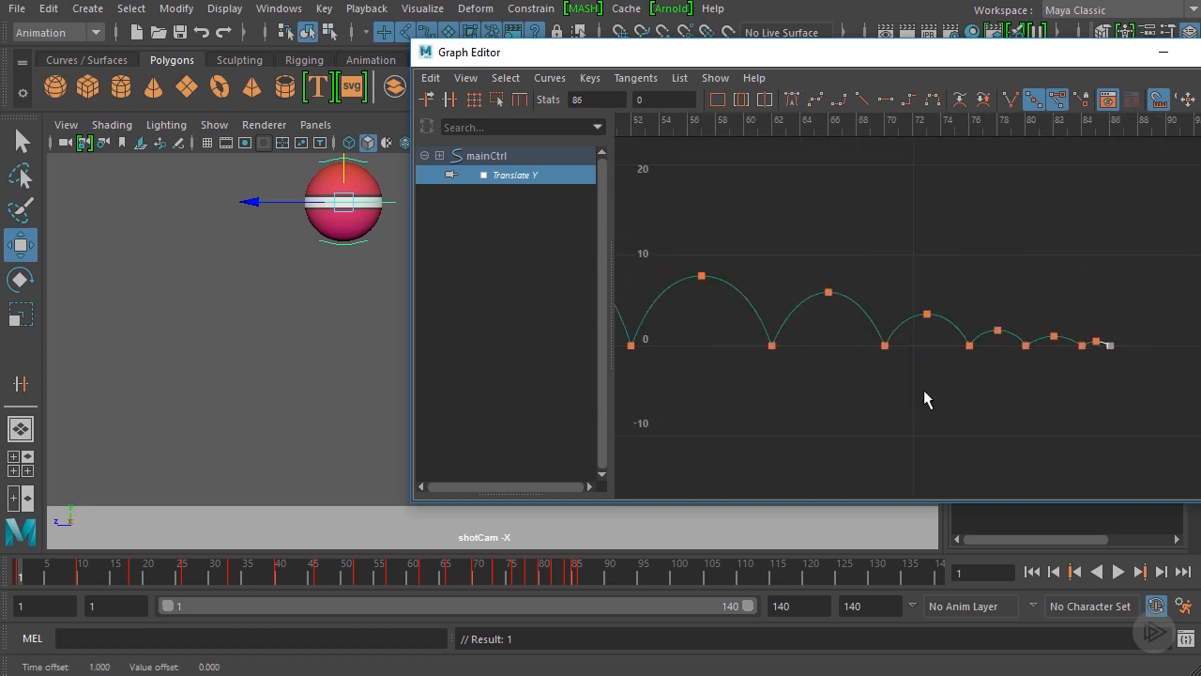
right_click_drag(933, 362, 901, 369, "alt")
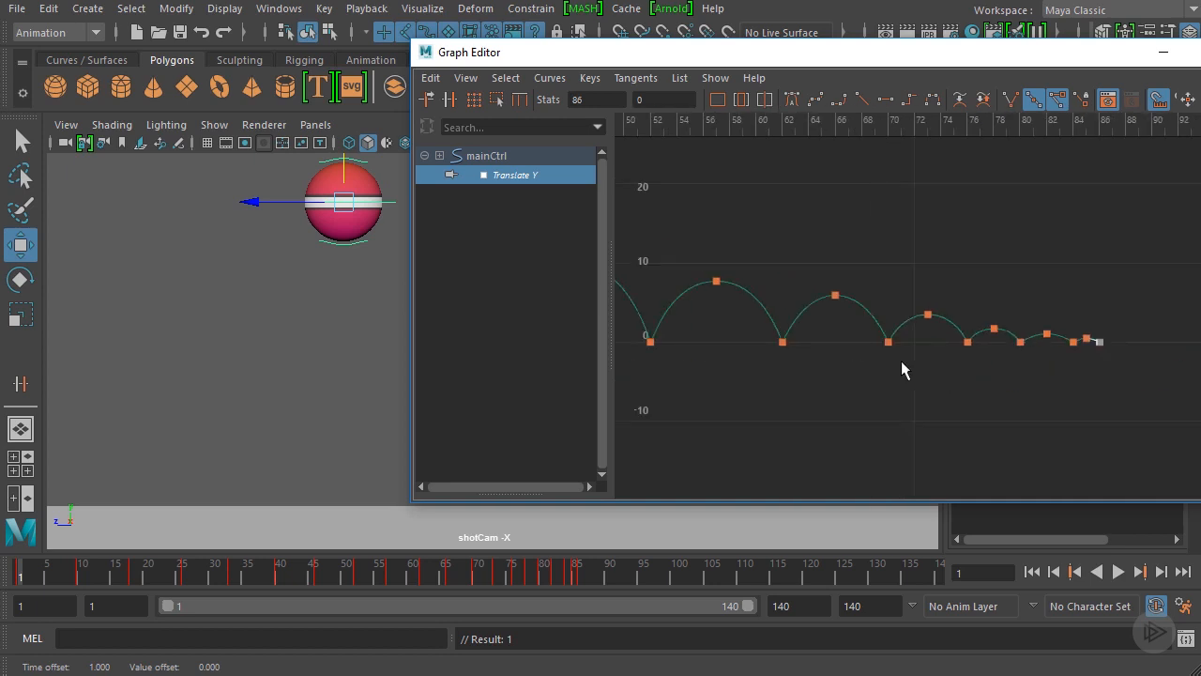
middle_click_drag(859, 351, 1021, 363, "alt")
middle_click_drag(897, 368, 980, 385, "alt")
scroll(980, 385, "down", 4)
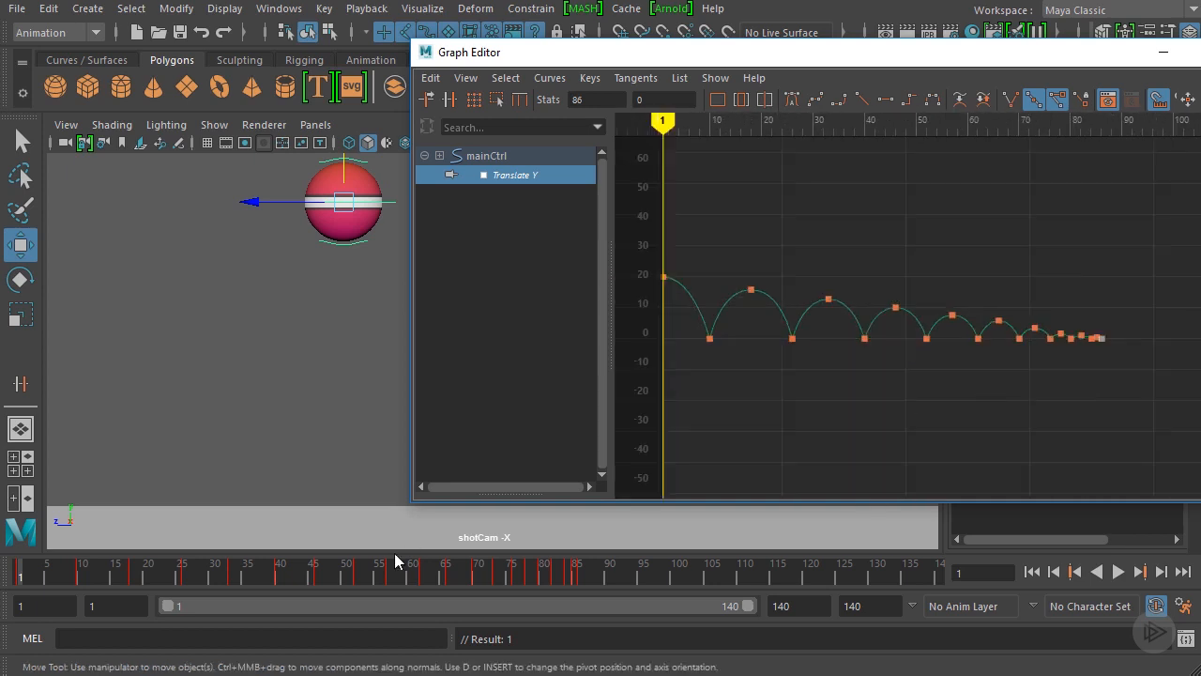
left_click(1119, 572)
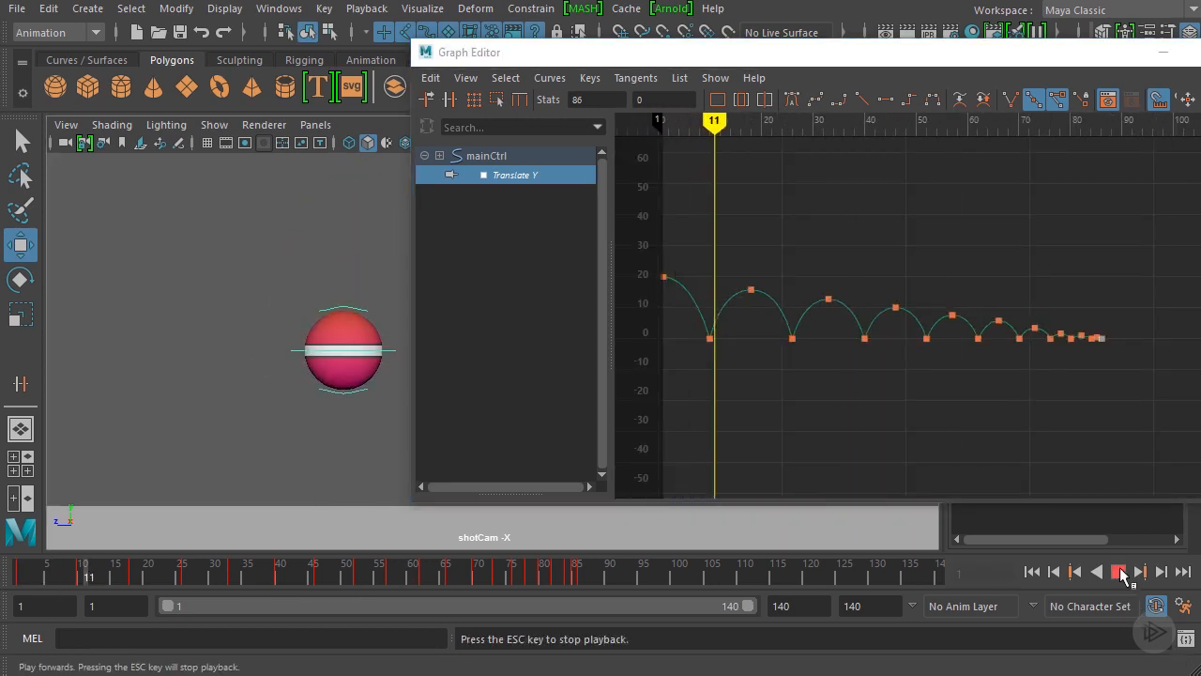
left_click_drag(619, 52, 633, 54)
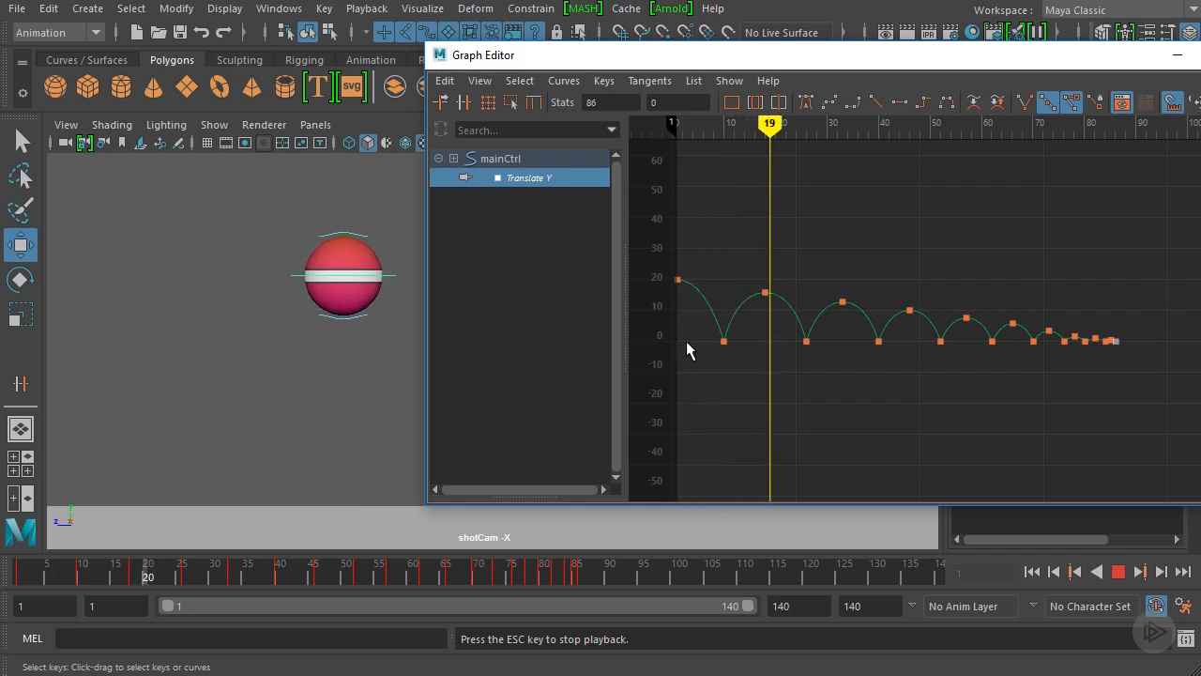
left_click_drag(630, 57, 781, 76)
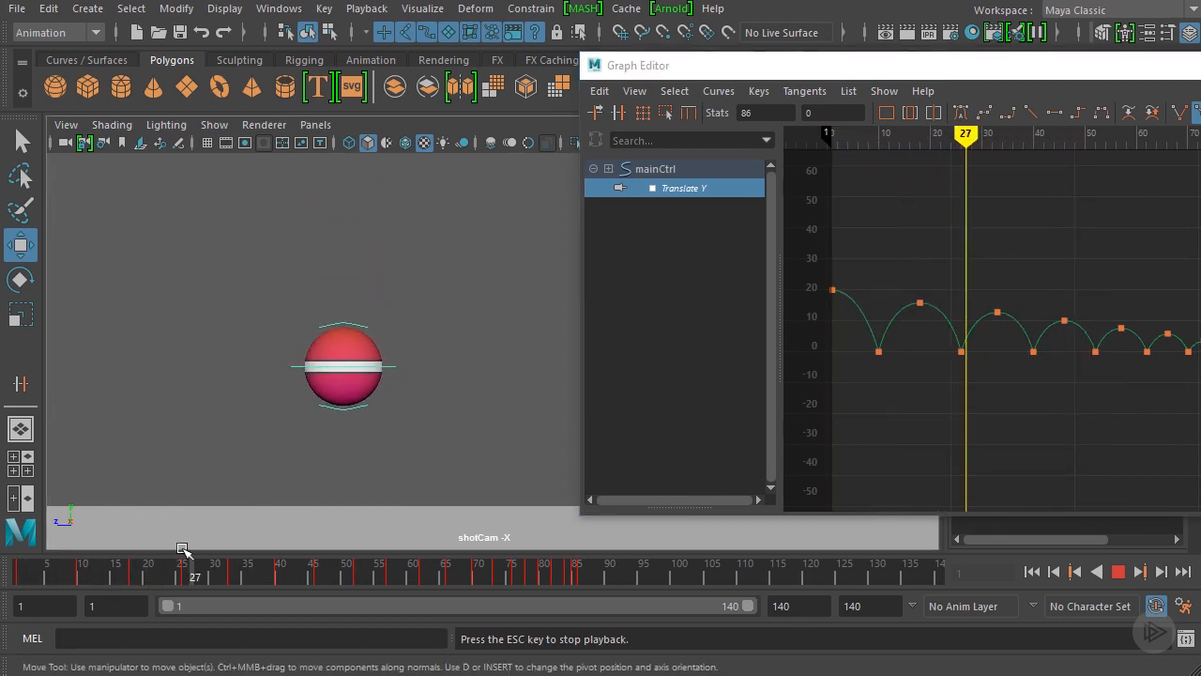
left_click_drag(20, 573, 73, 596)
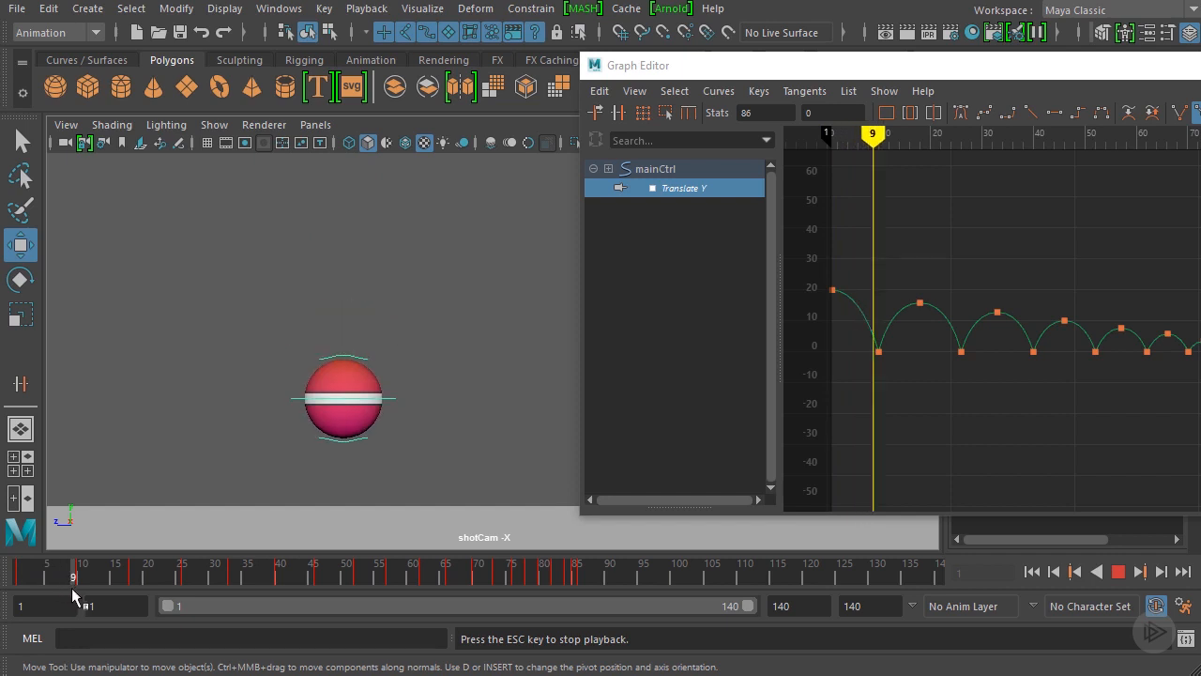
left_click(1118, 572)
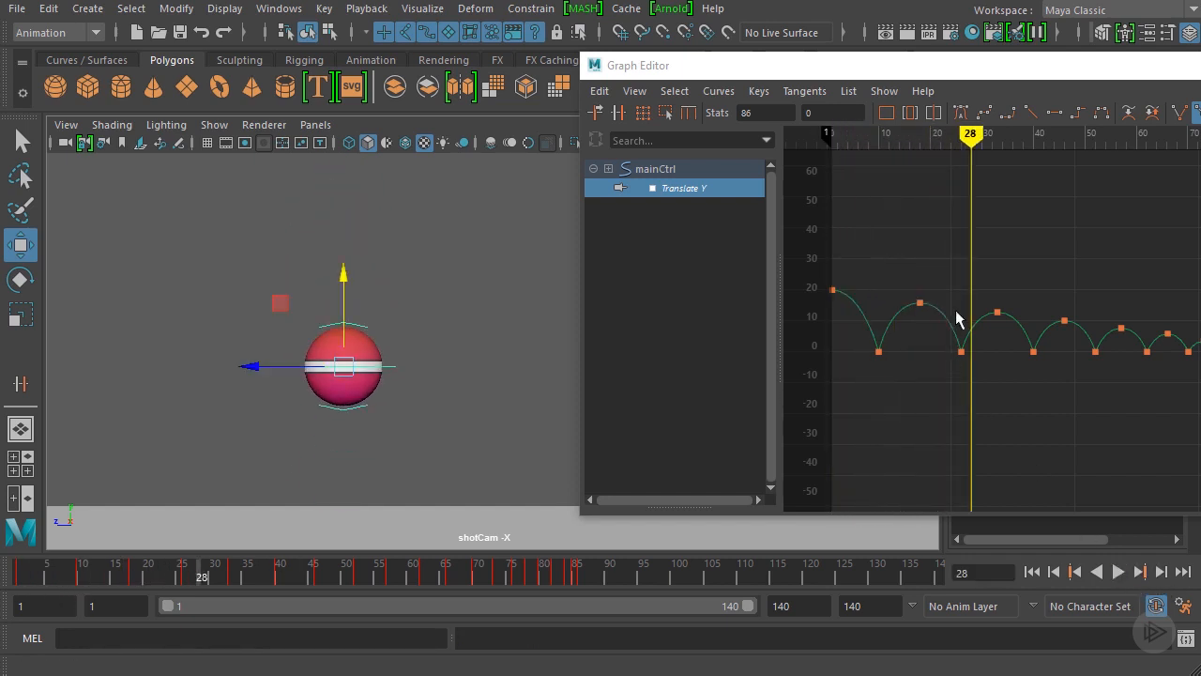
Check the handles of the frame 18 and 33 peak keys and slightly lengthen those of the frame 46 peak key.
left_click_drag(953, 286, 883, 329)
middle_click_drag(1031, 284, 1054, 292, "alt")
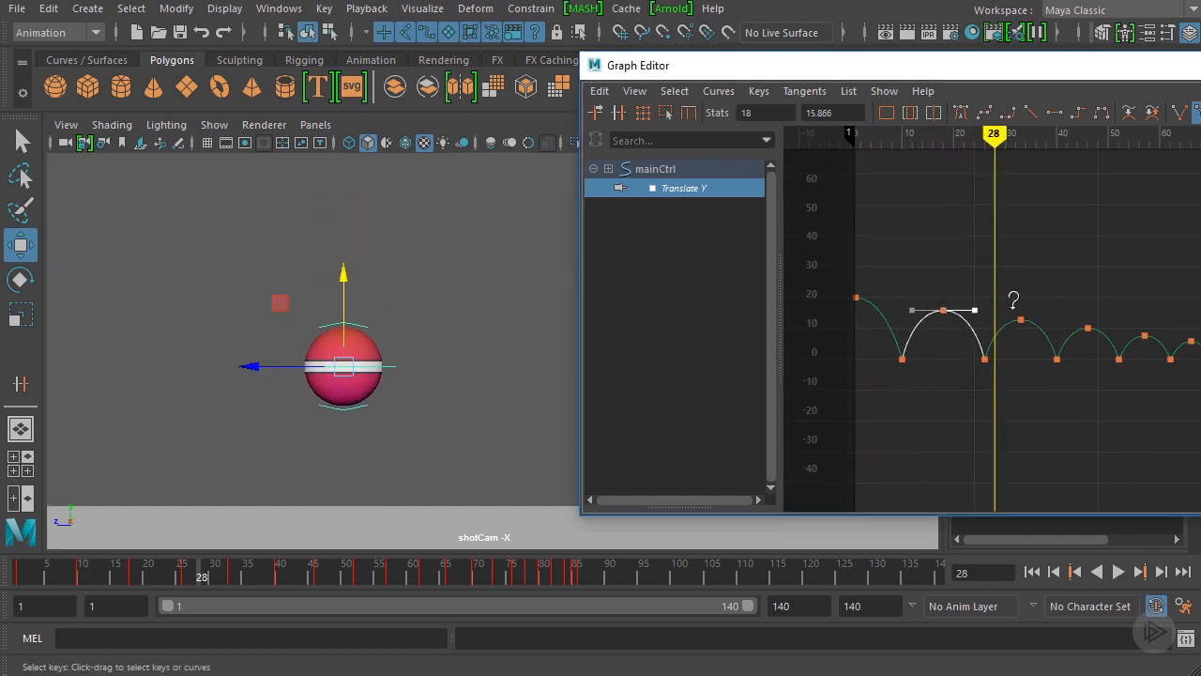
right_click_drag(1014, 299, 1041, 303, "alt")
left_click_drag(1041, 303, 998, 348)
left_click_drag(1011, 294, 915, 364)
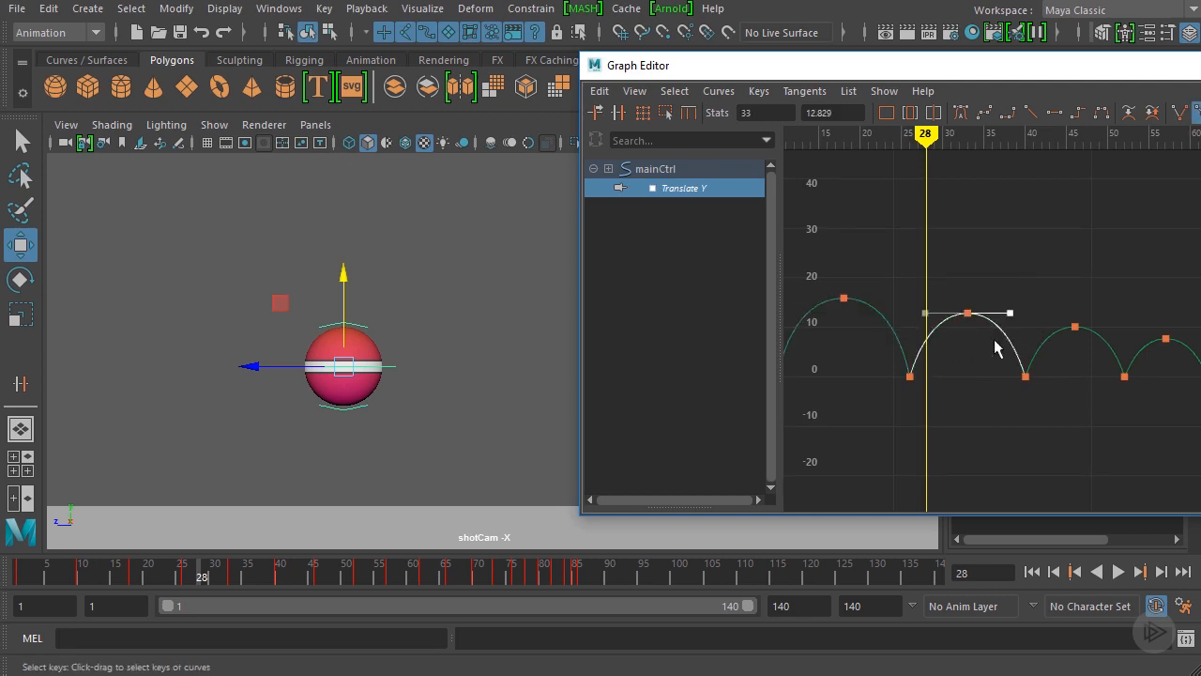
left_click(1075, 326)
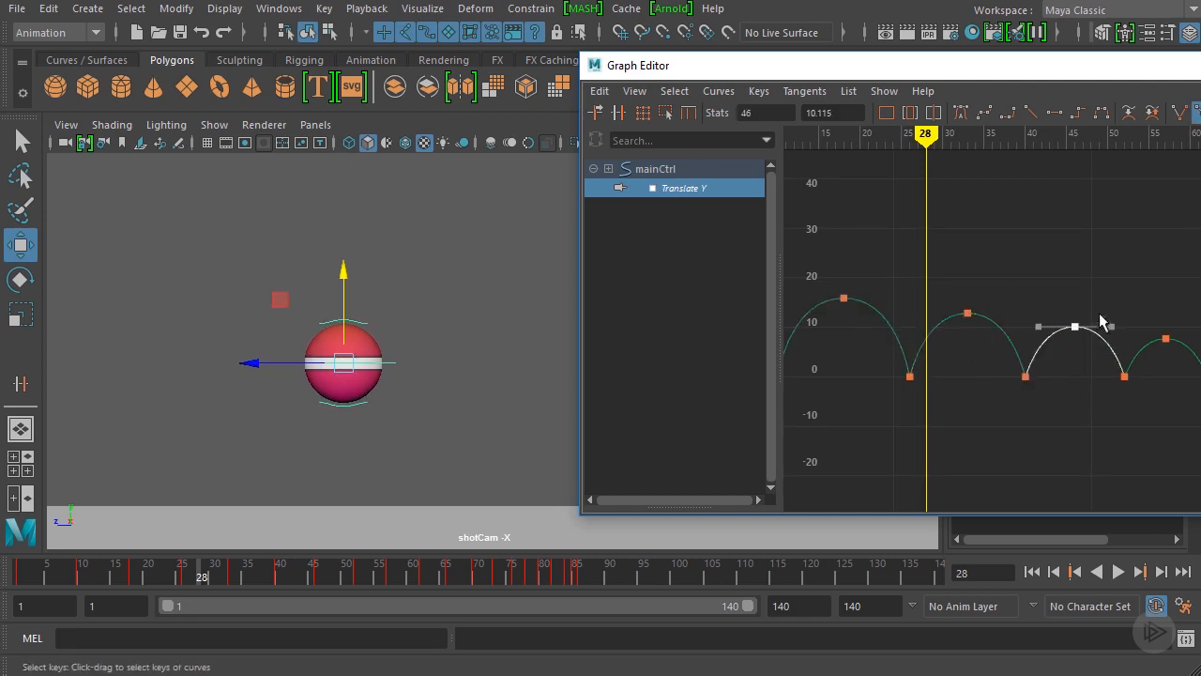
middle_click_drag(1092, 343, 1099, 343, "shift")
Replay the bounce from the first frame and inspect the handles of the frame 57 peak key.
key("alt+shift+v")
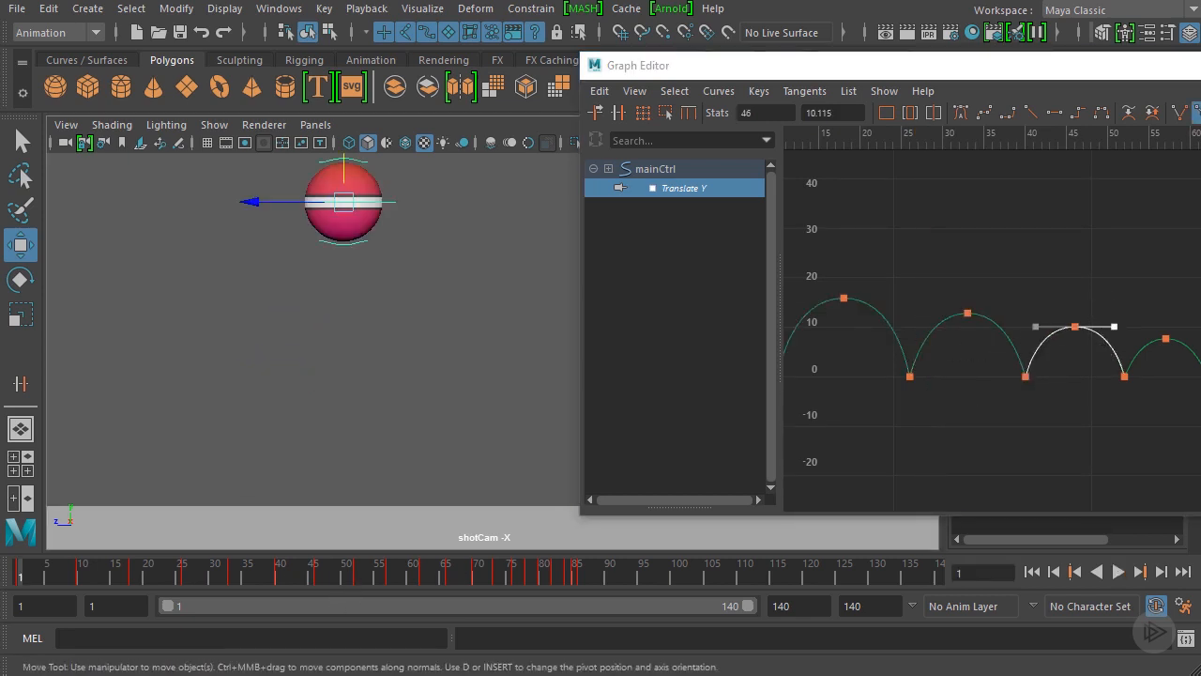
left_click(1123, 578)
left_click(1200, 347)
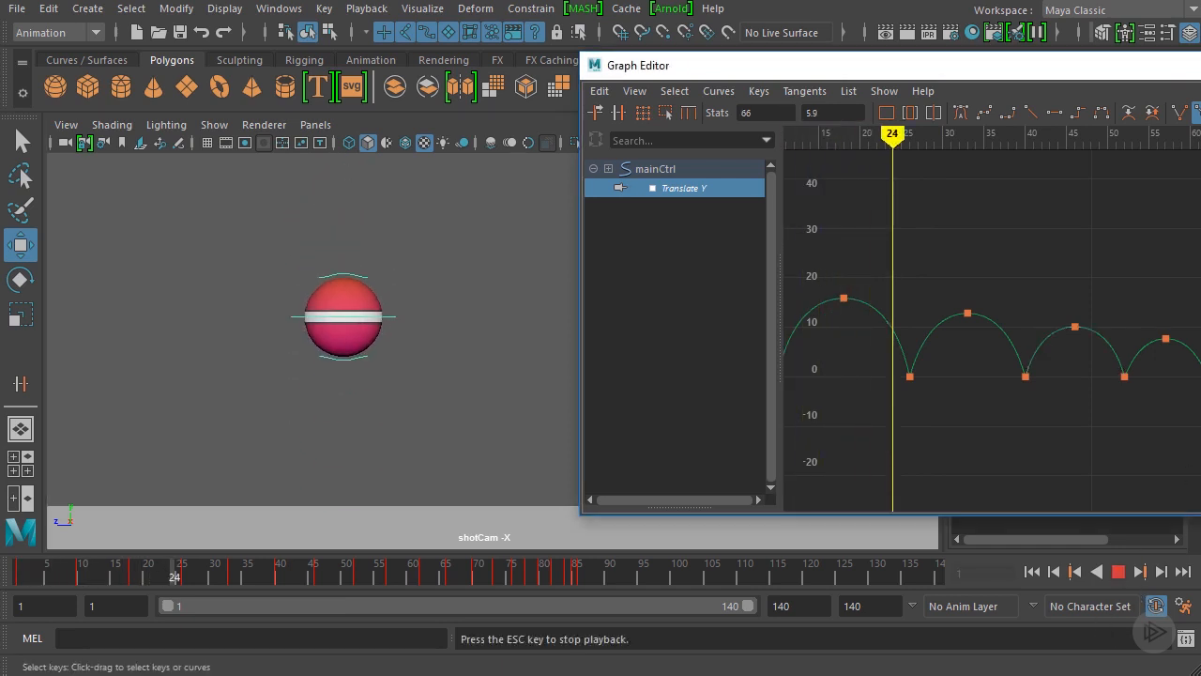
left_click(1177, 337)
left_click(1200, 349)
left_click_drag(1154, 364, 1189, 344)
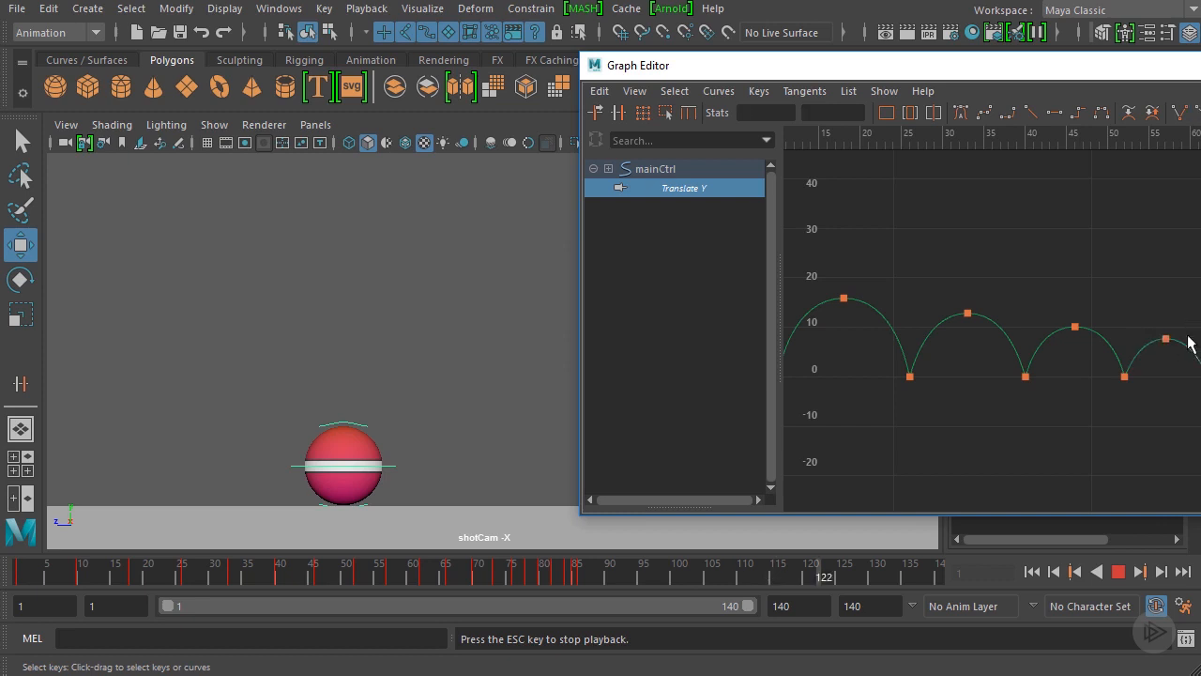
left_click(1166, 337)
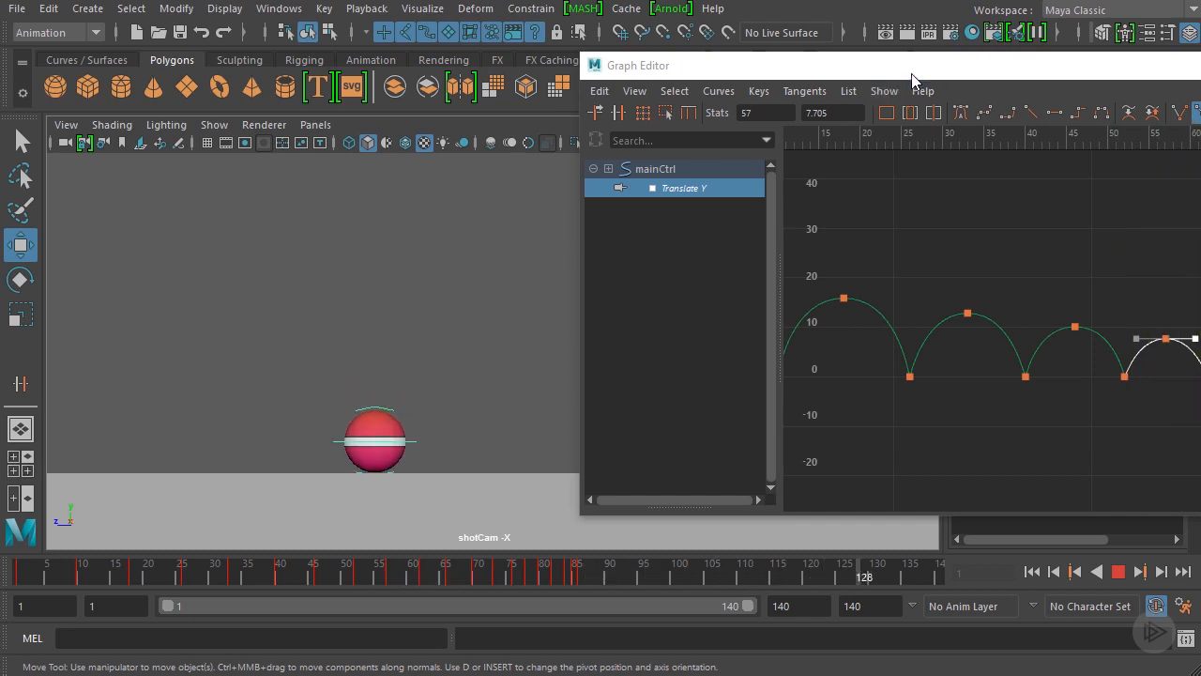
left_click_drag(911, 73, 738, 50)
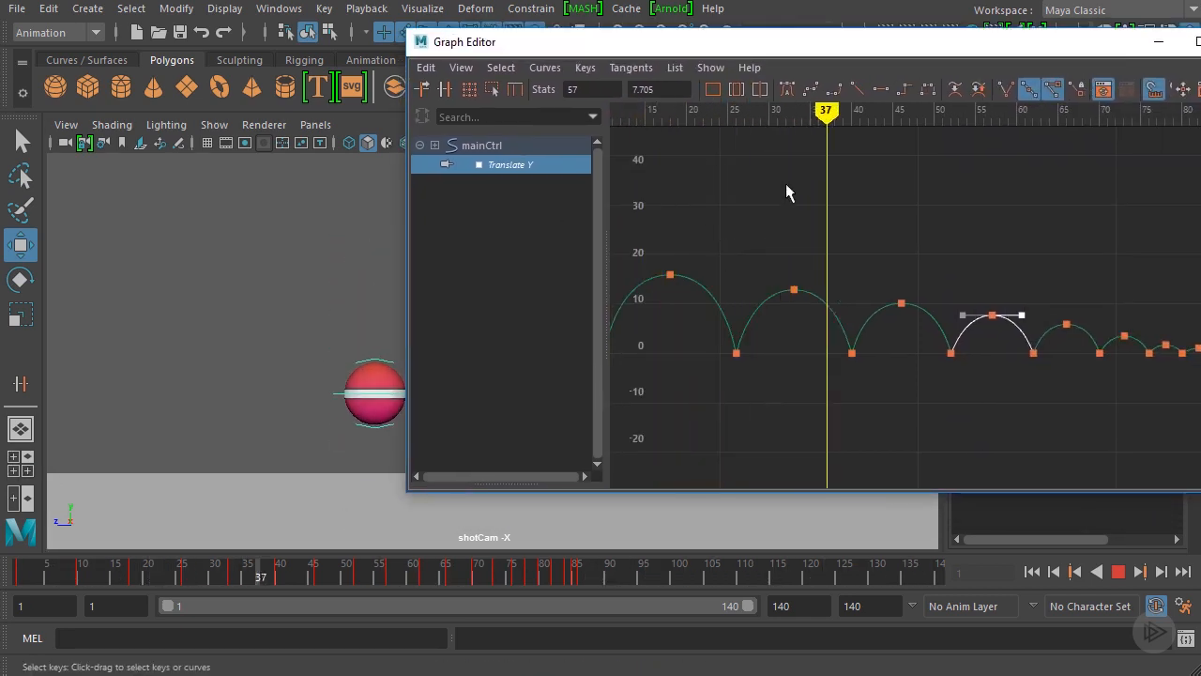